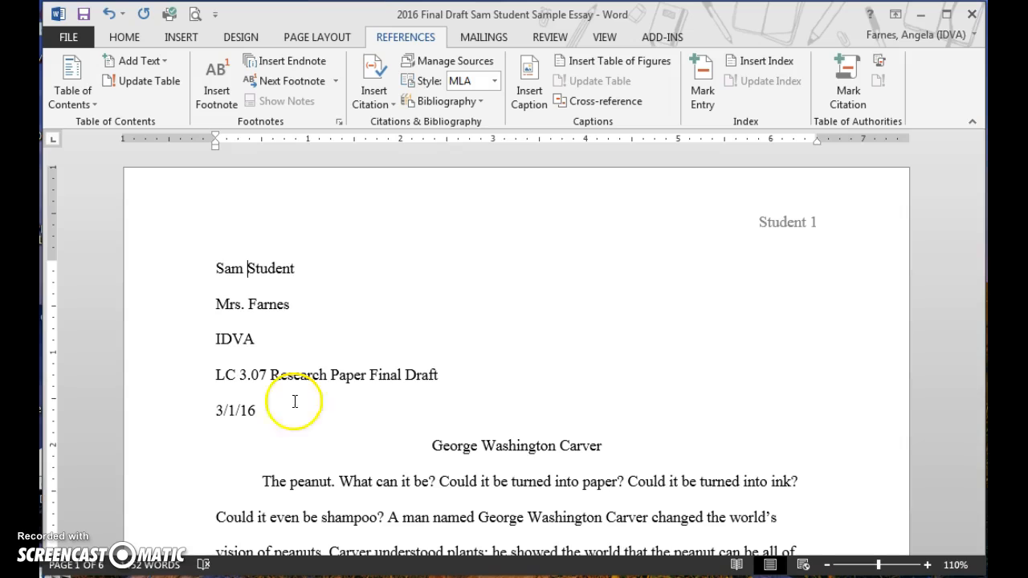
click(215, 265)
drag(216, 264, 285, 266)
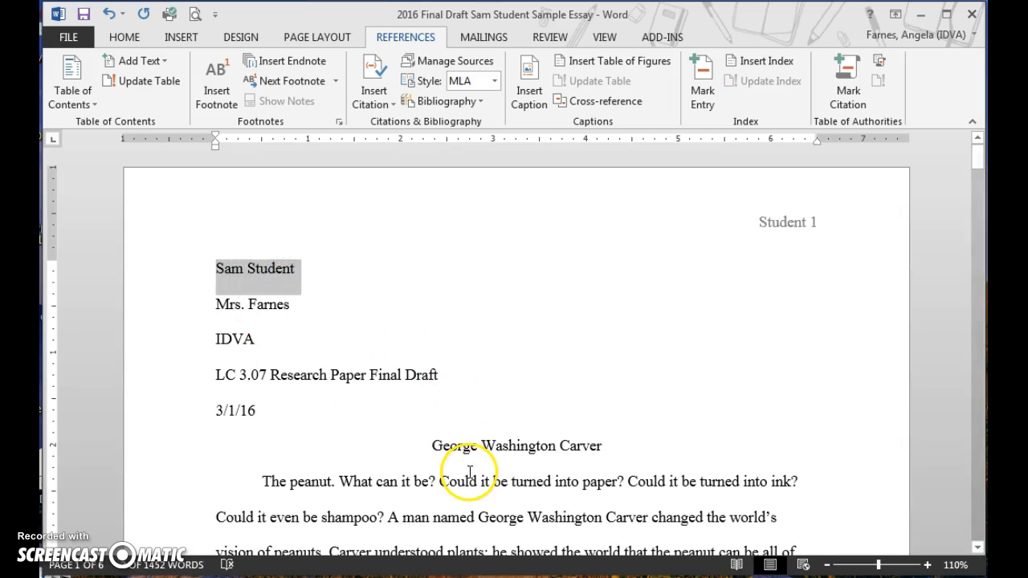
click(633, 421)
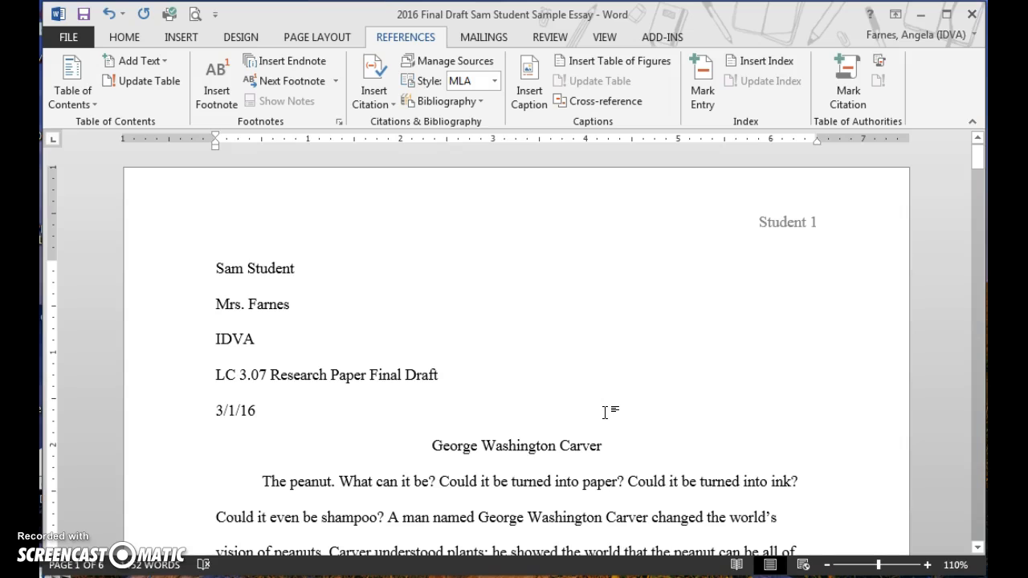
click(604, 390)
Go to the blank last page of the essay and place the insertion point at its start
scroll(600, 372, down, 1)
scroll(601, 372, down, 4)
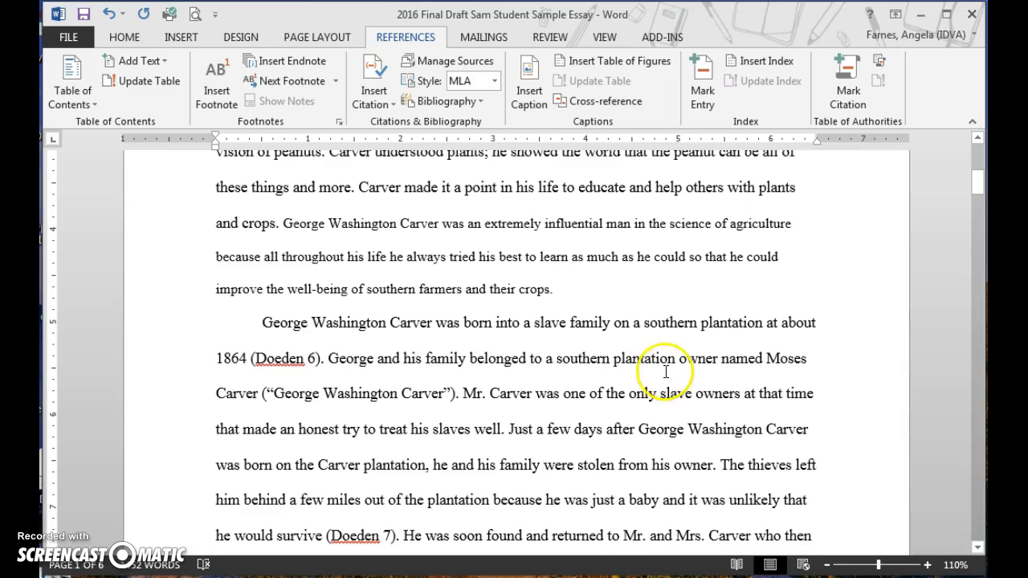
drag(979, 186, 978, 486)
click(334, 278)
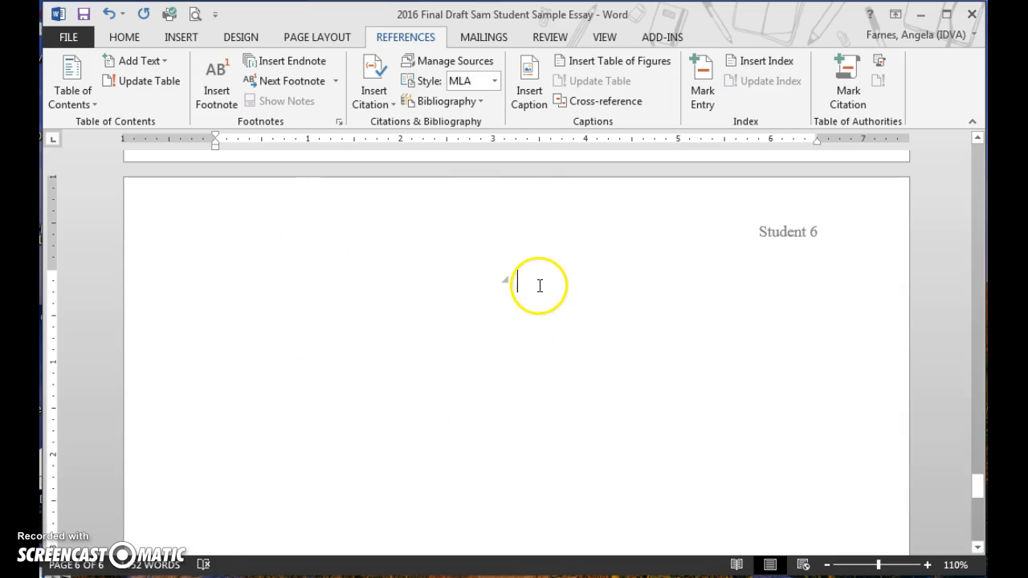
Set the citation style to MLA Seventh Edition
click(402, 43)
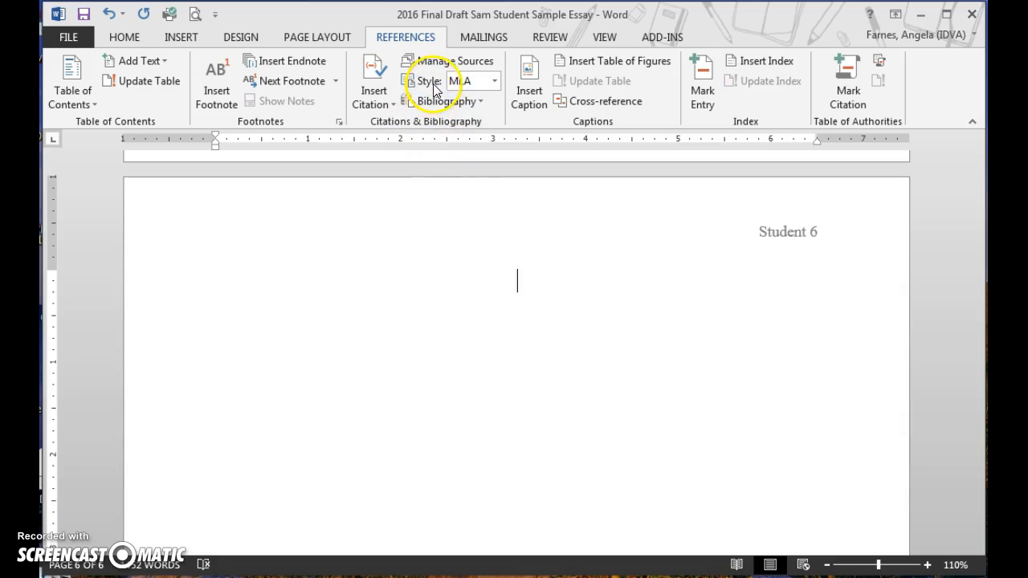
click(494, 81)
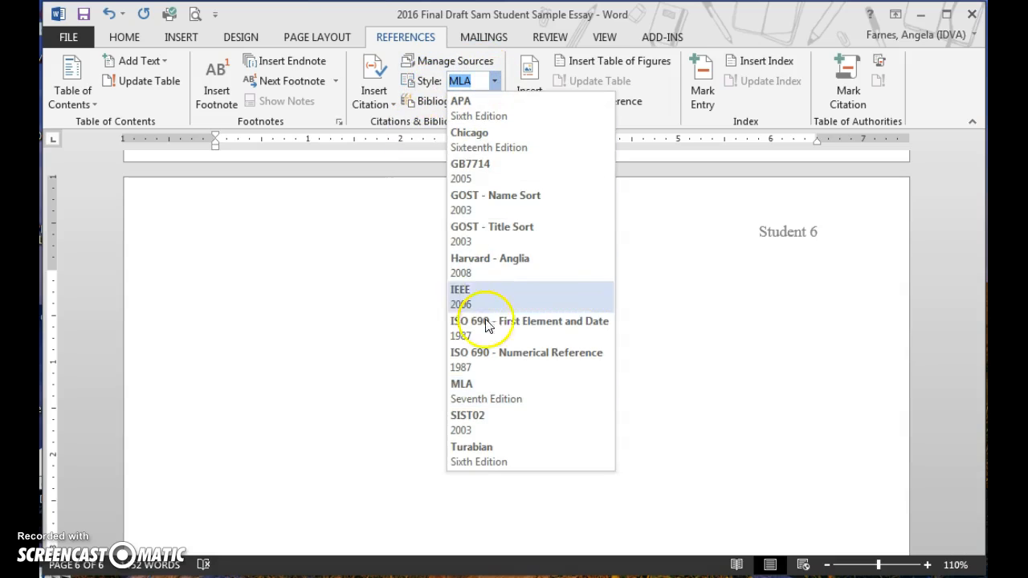
click(482, 386)
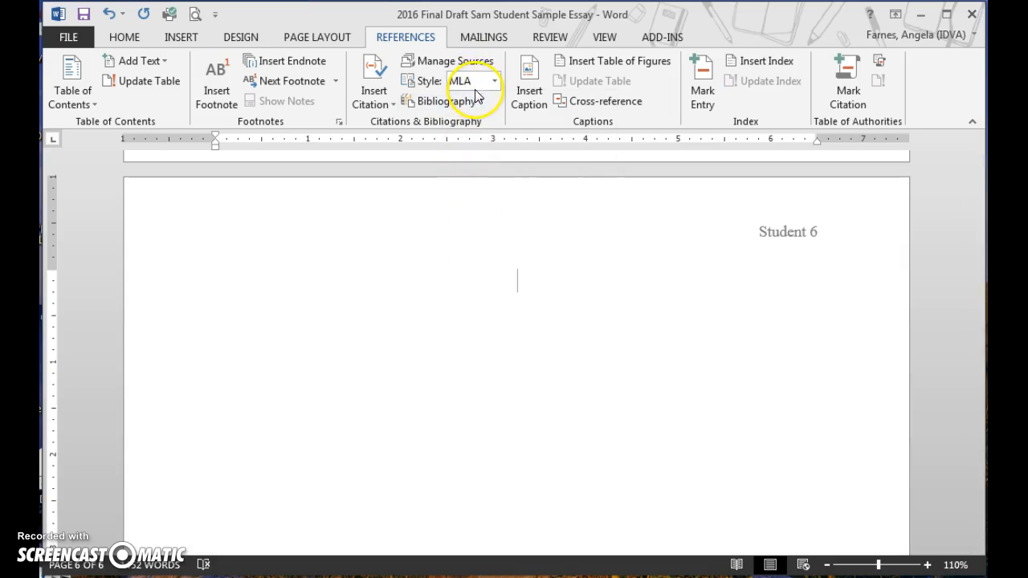
Start a new source in the Source Manager and show all its bibliography fields, including the medium and URL
click(430, 66)
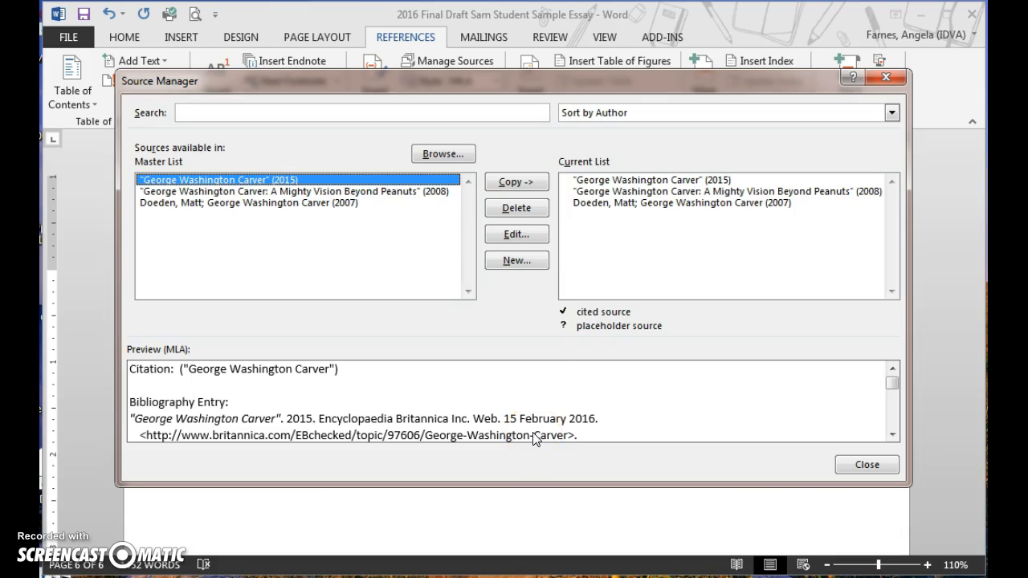
click(520, 261)
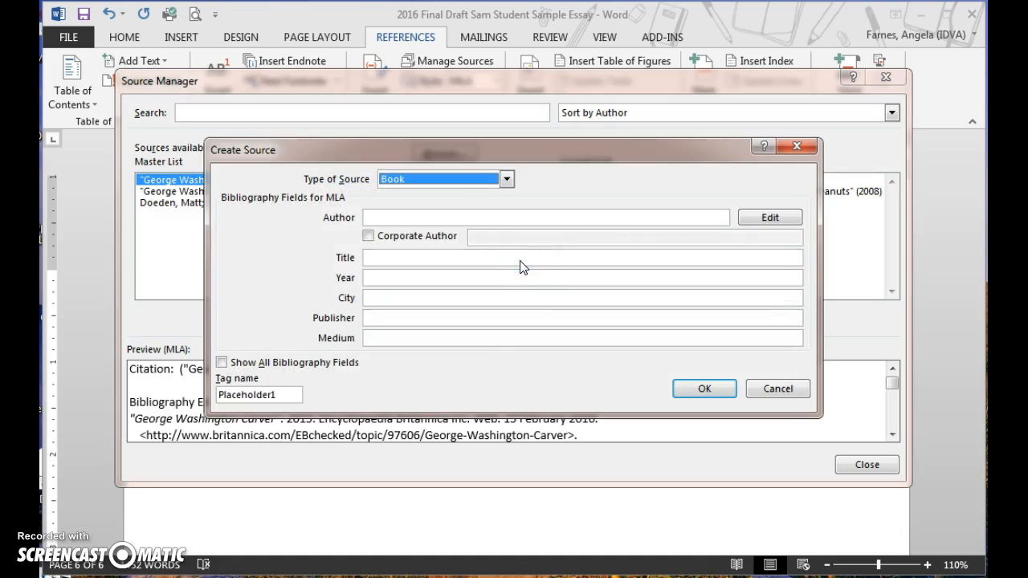
click(437, 218)
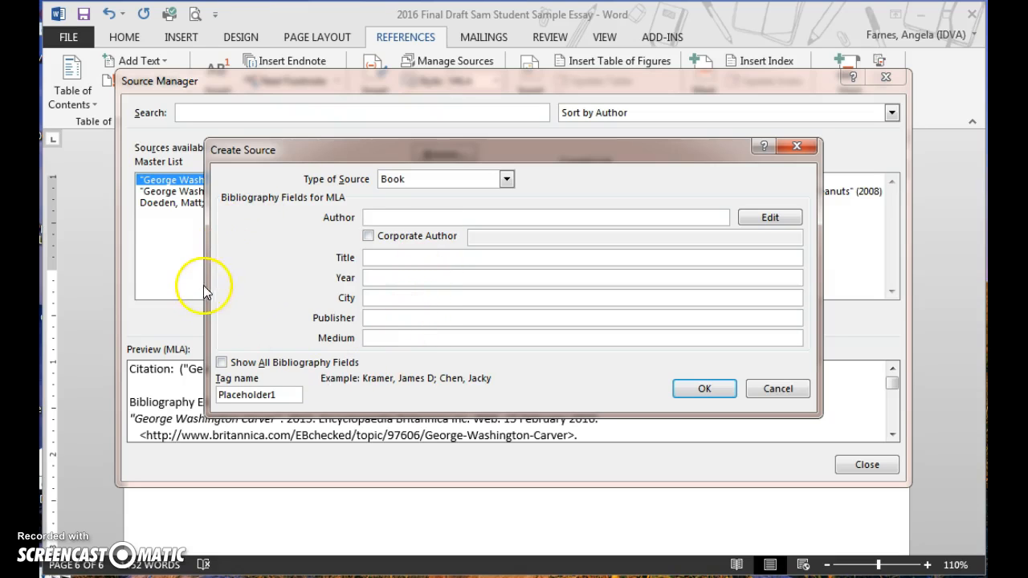
click(221, 363)
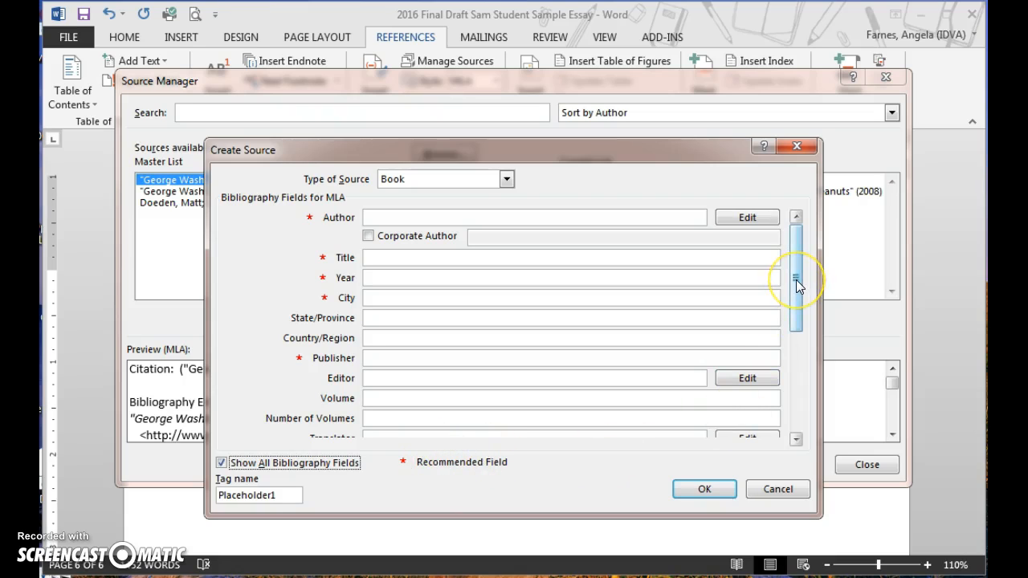
drag(796, 279, 799, 382)
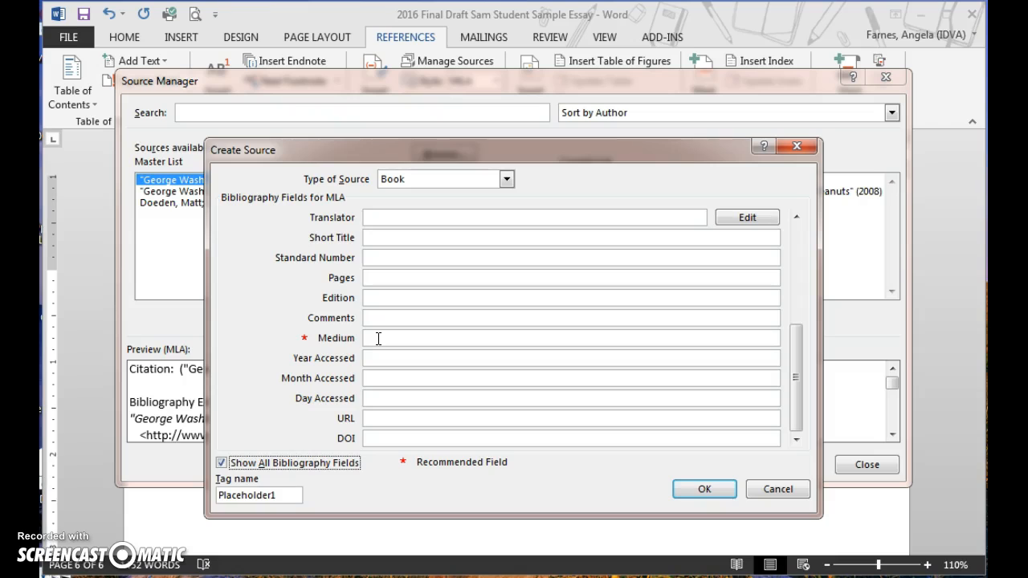
click(368, 418)
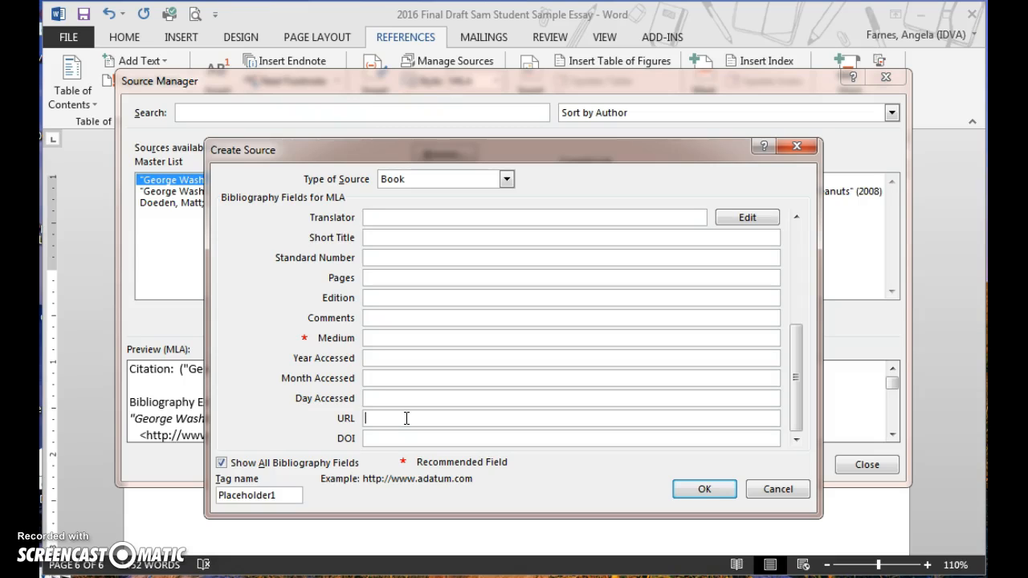
click(375, 337)
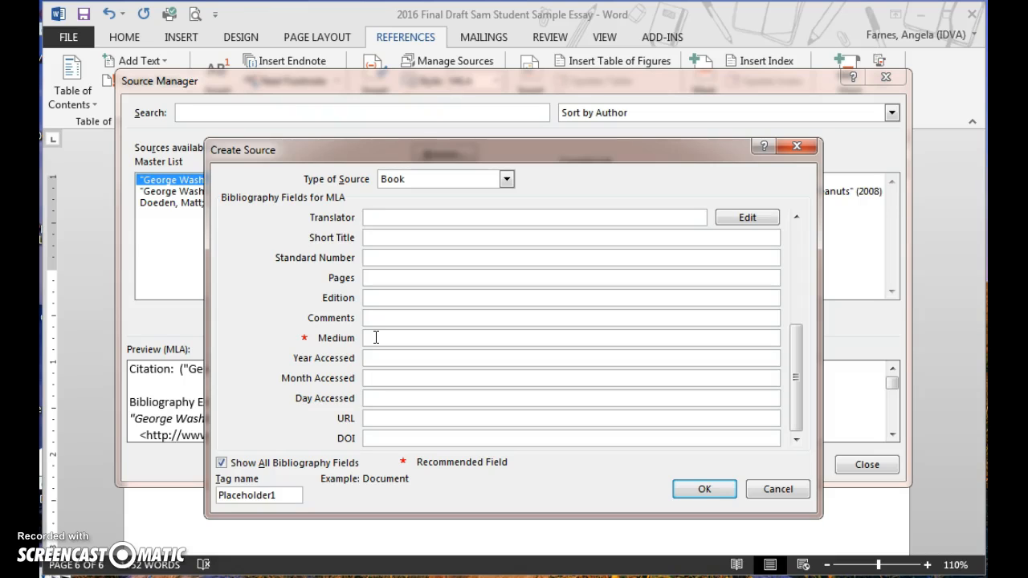
Change the new source's type to Web site
click(507, 180)
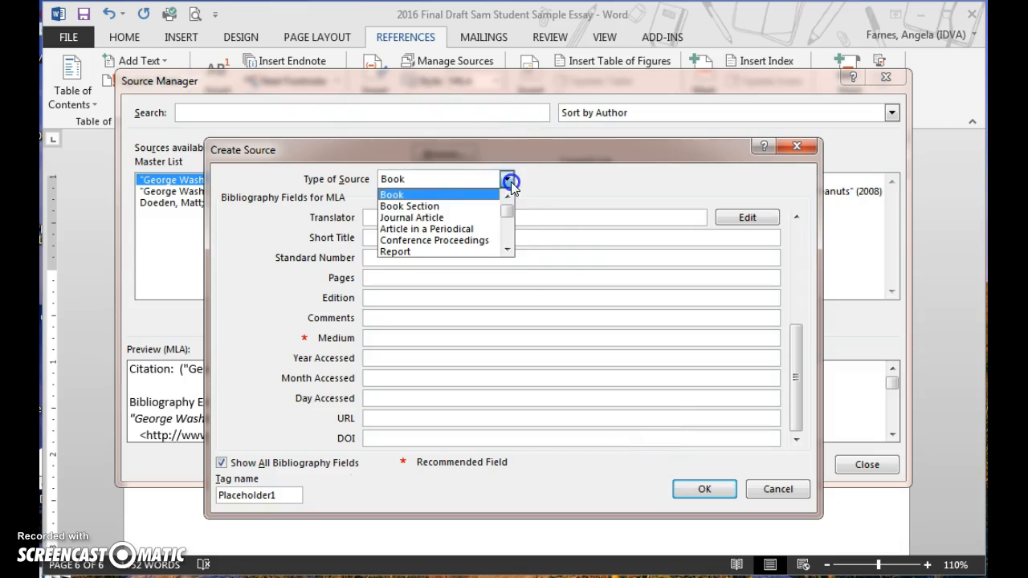
click(507, 250)
click(508, 249)
click(507, 250)
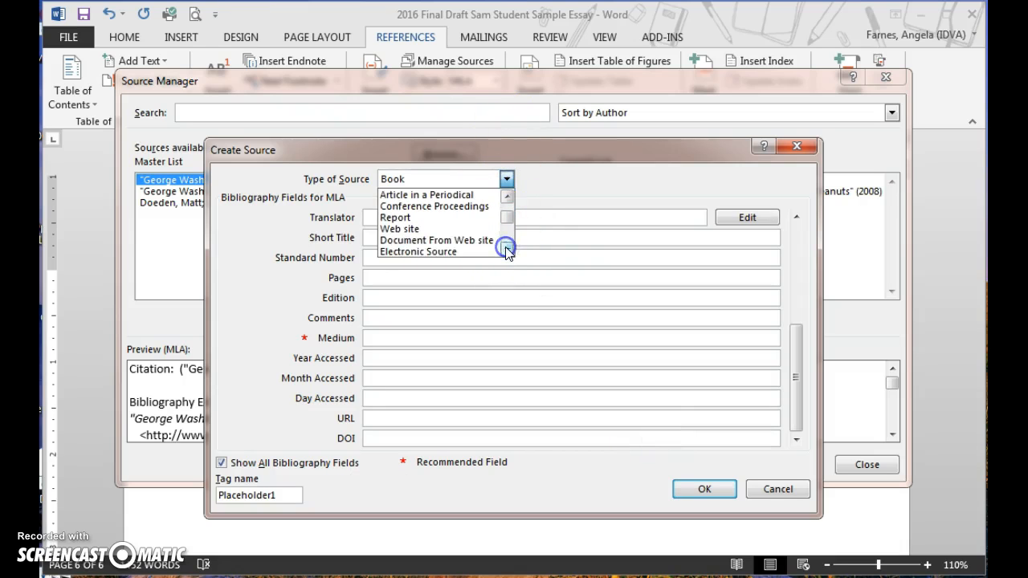
click(441, 231)
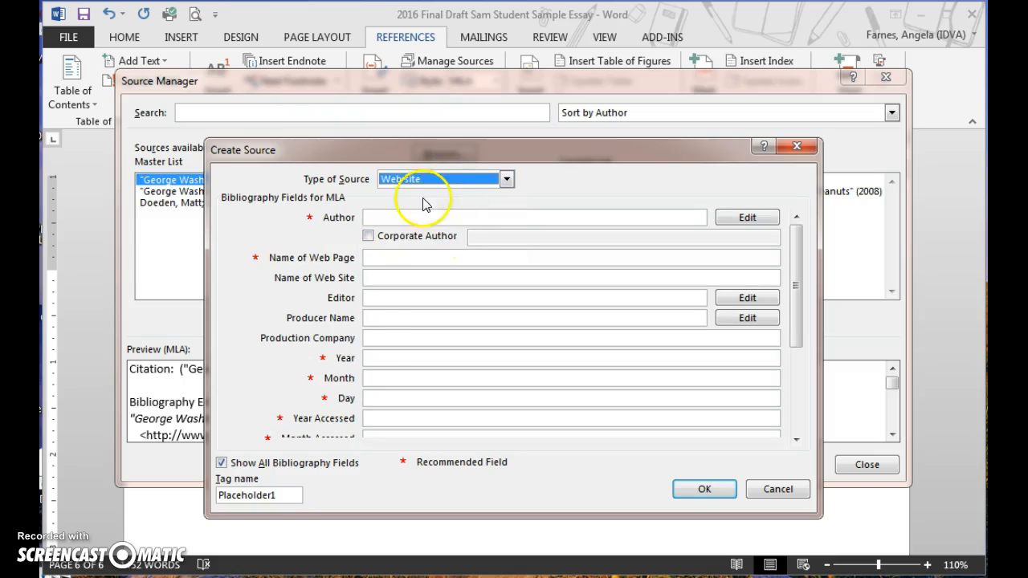
Enter "Peanuts: Best Food Ever" in quotation marks as the web page name and History.com as the web site name
click(381, 215)
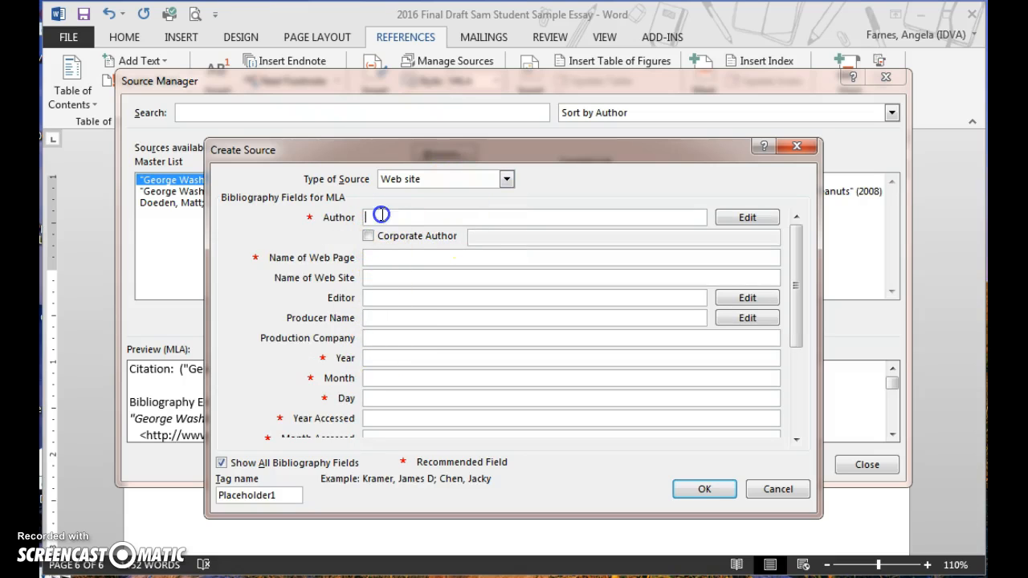
click(387, 257)
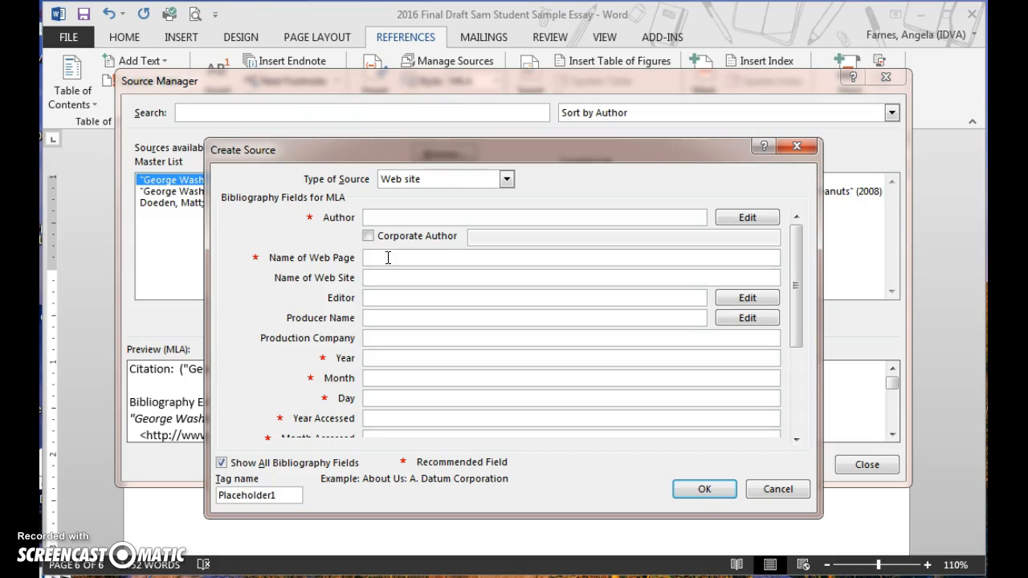
text(")
text(Peanuts: Best Food Ever)
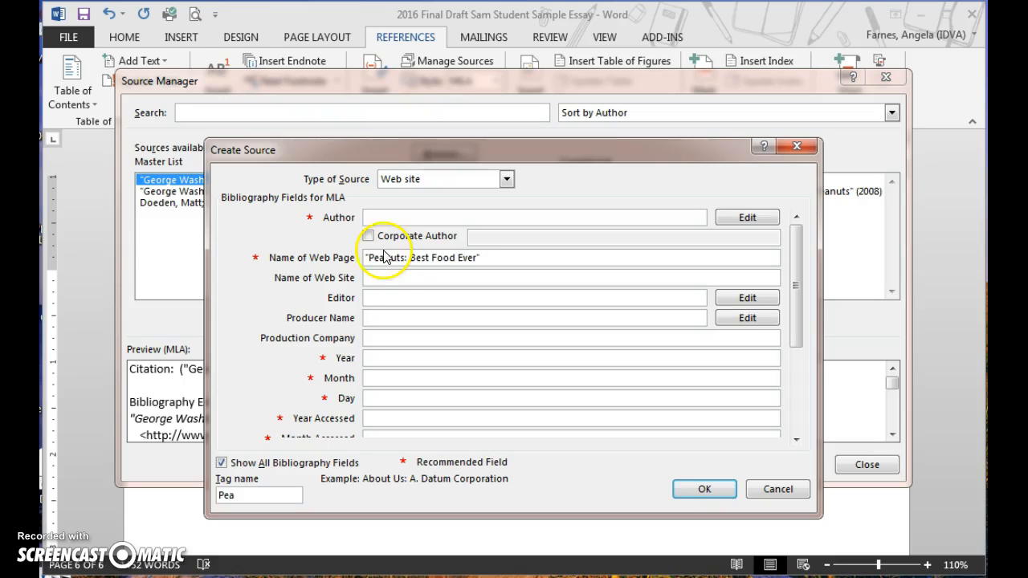
click(381, 278)
text(History.com)
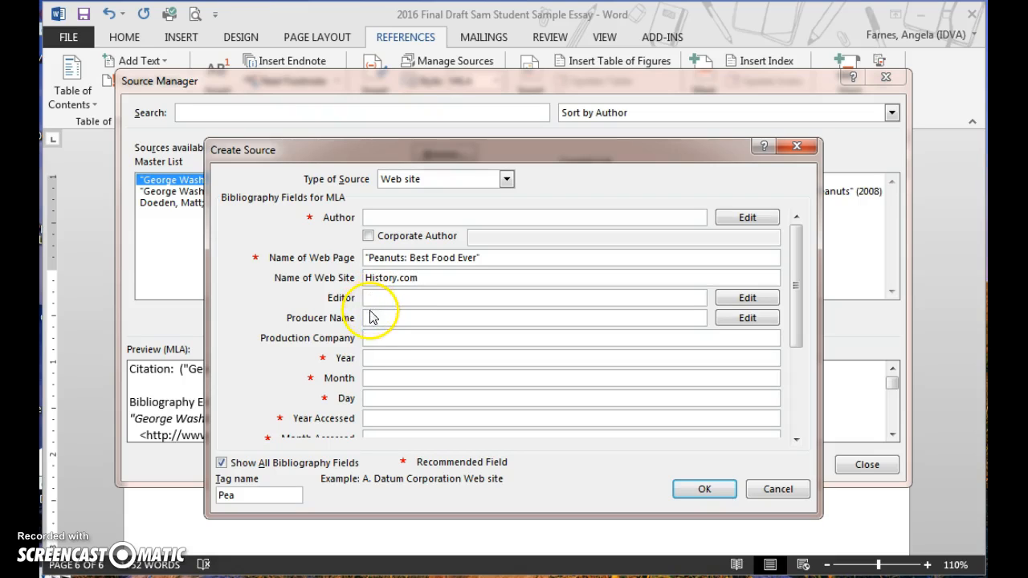
Enter History Channel Inc. as the production company and 2014 as the publication year
click(379, 338)
text(History)
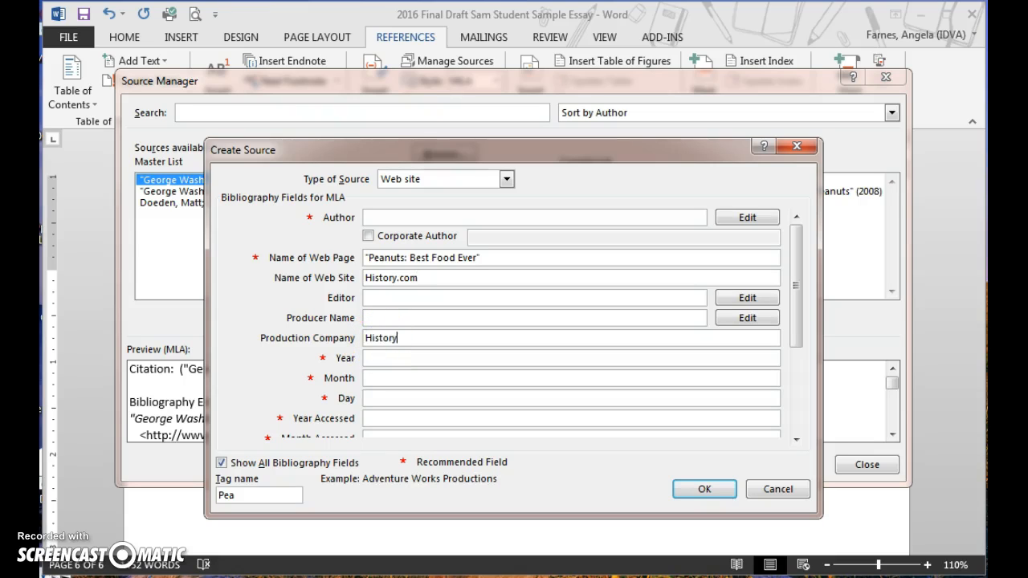
text( Channel Inc.)
click(368, 357)
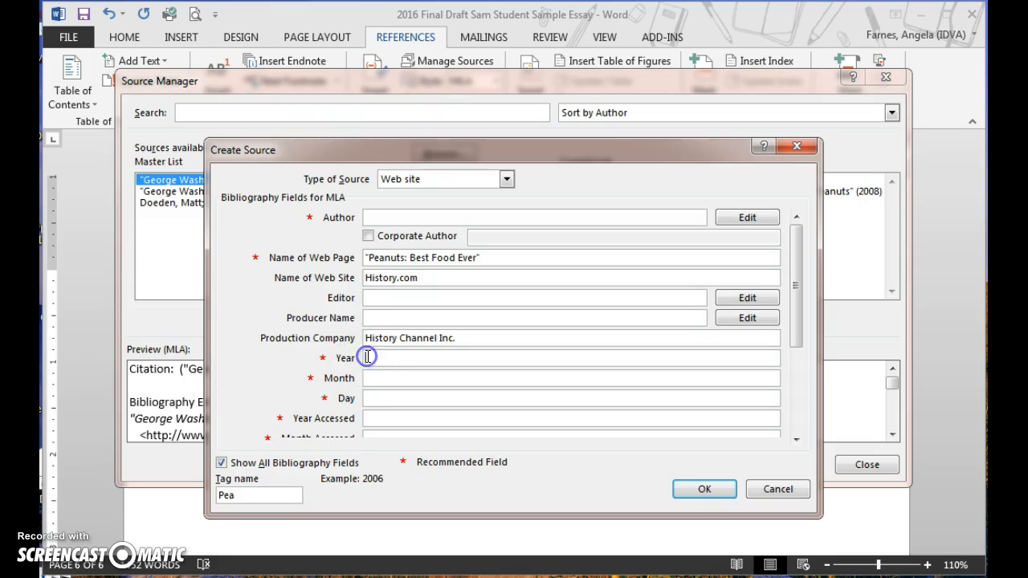
text(2014)
click(381, 417)
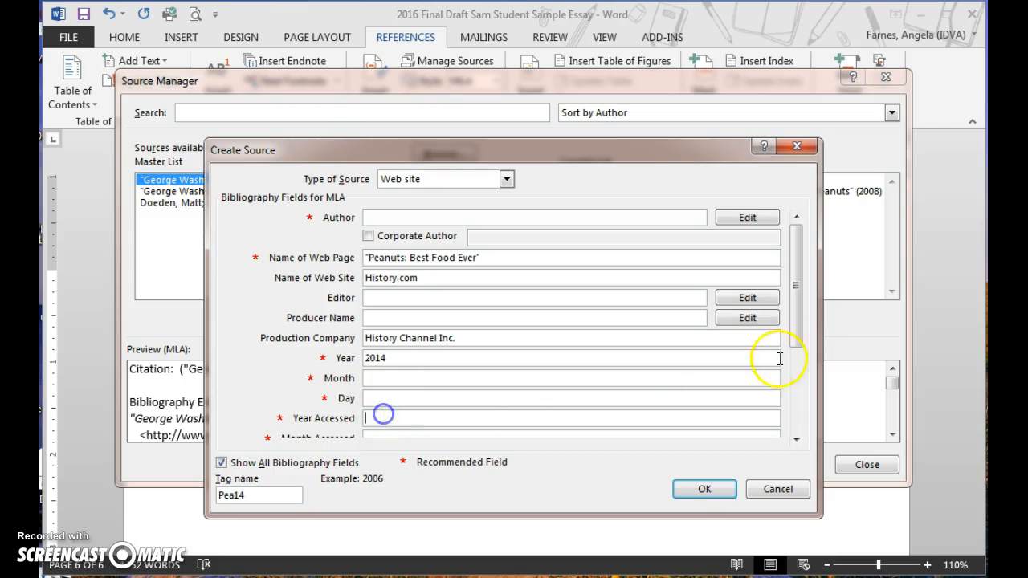
Enter Web as the source's medium, and close the new source form without saving the sample source
drag(798, 334, 808, 423)
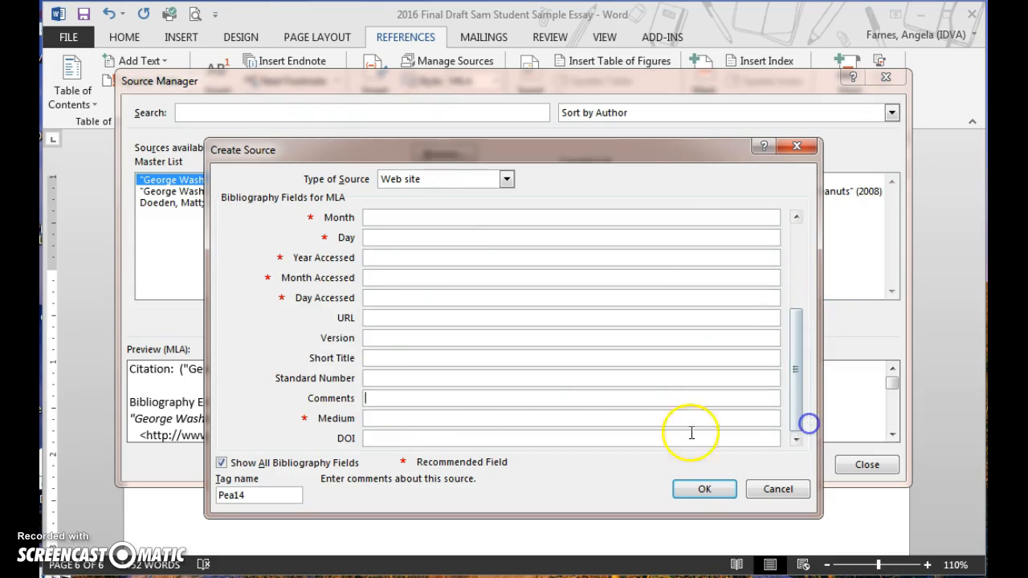
click(395, 317)
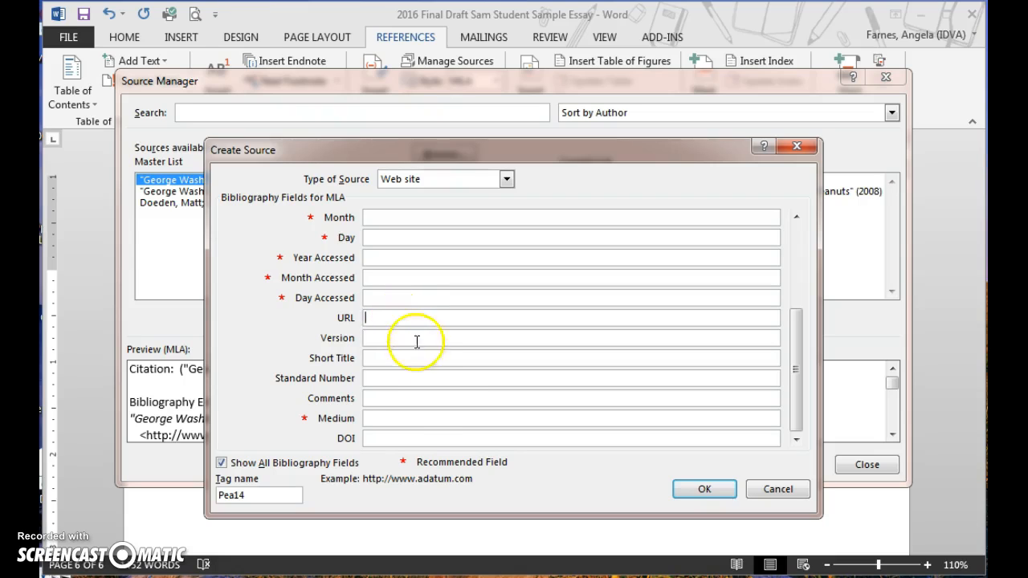
click(404, 418)
text(Webd)
key(BackSpace)
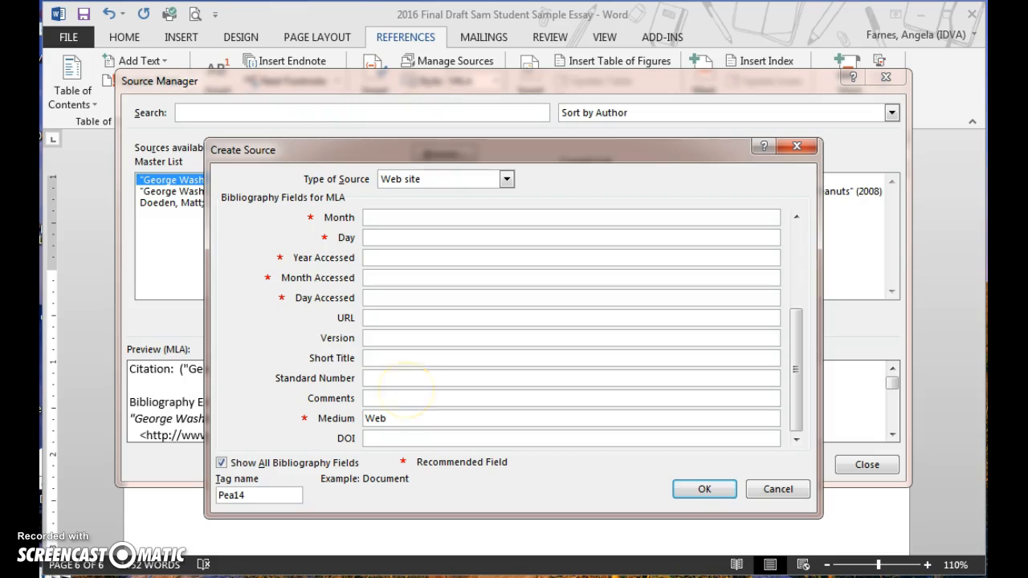
click(705, 490)
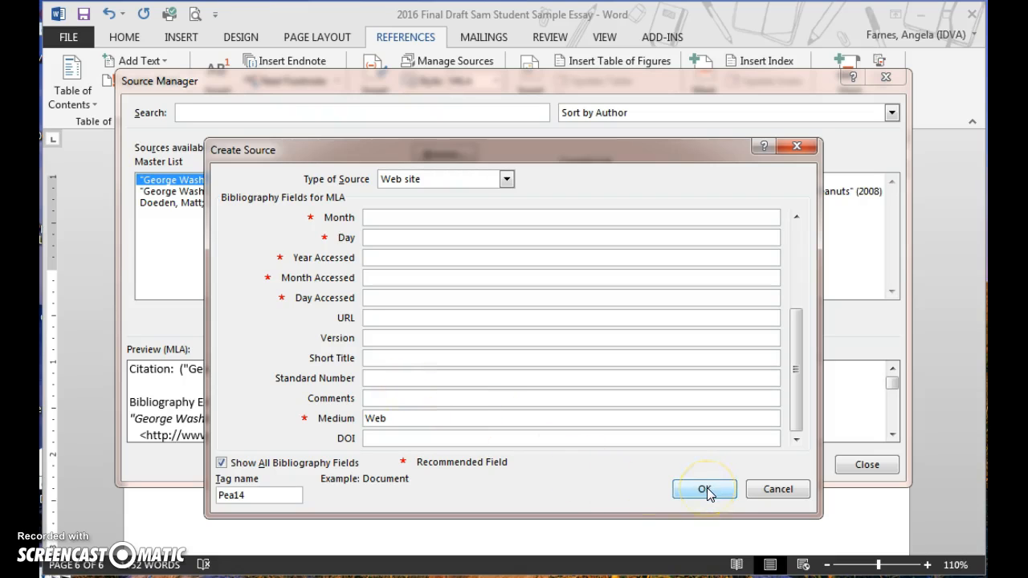
click(777, 492)
click(777, 492)
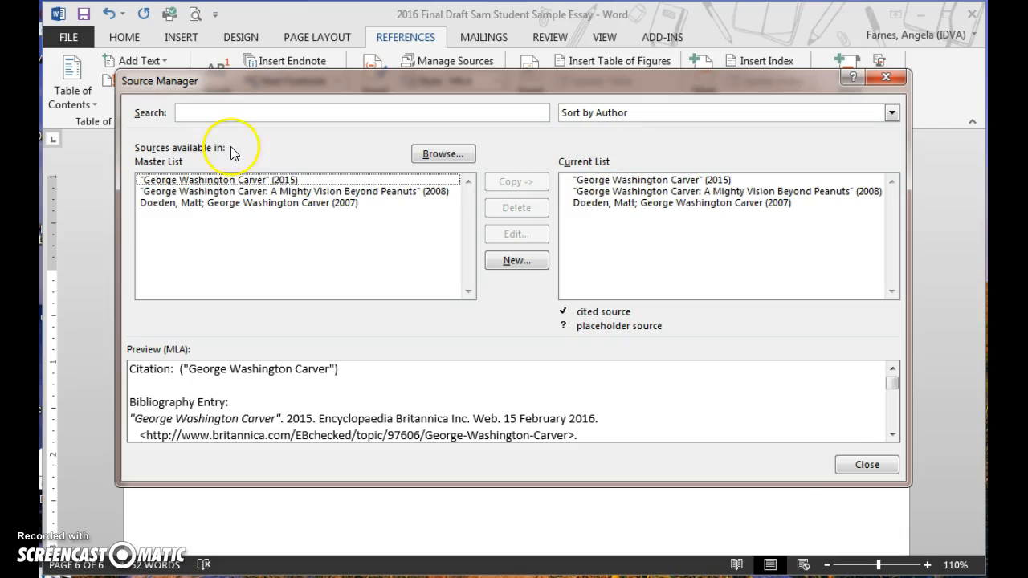
Close the Source Manager and insert the built-in Works Cited list on the blank last page
click(241, 181)
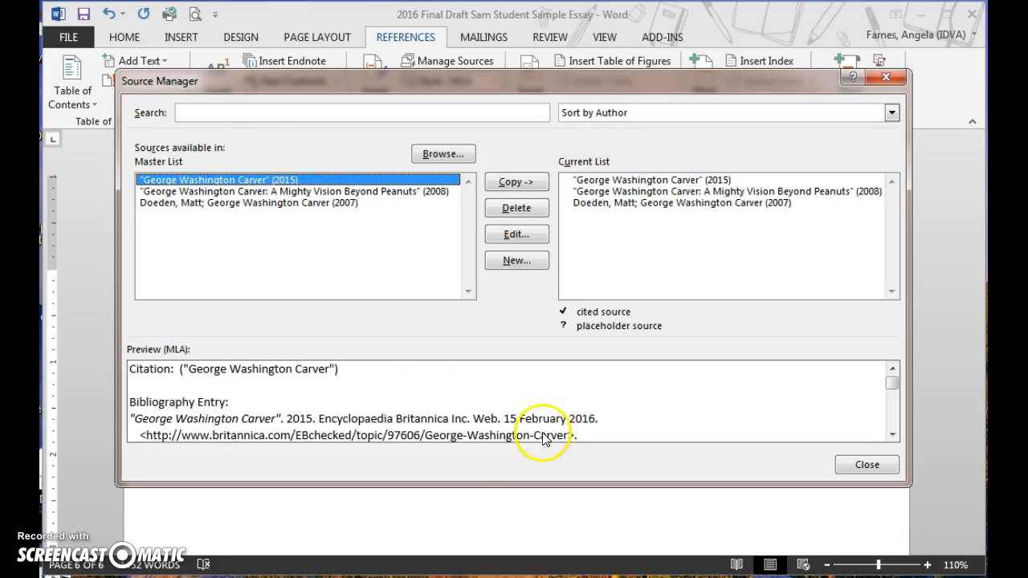
click(866, 465)
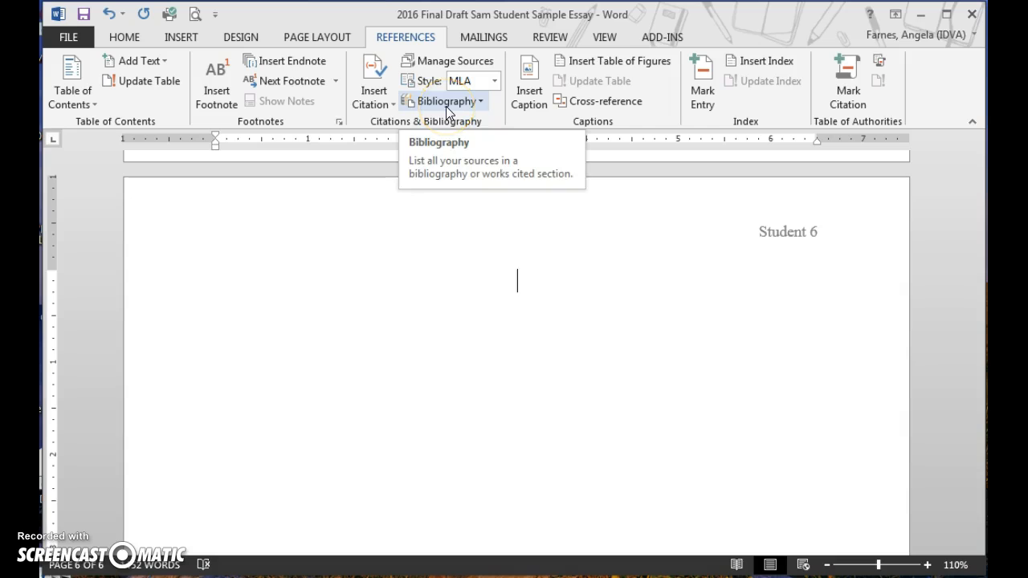
click(480, 103)
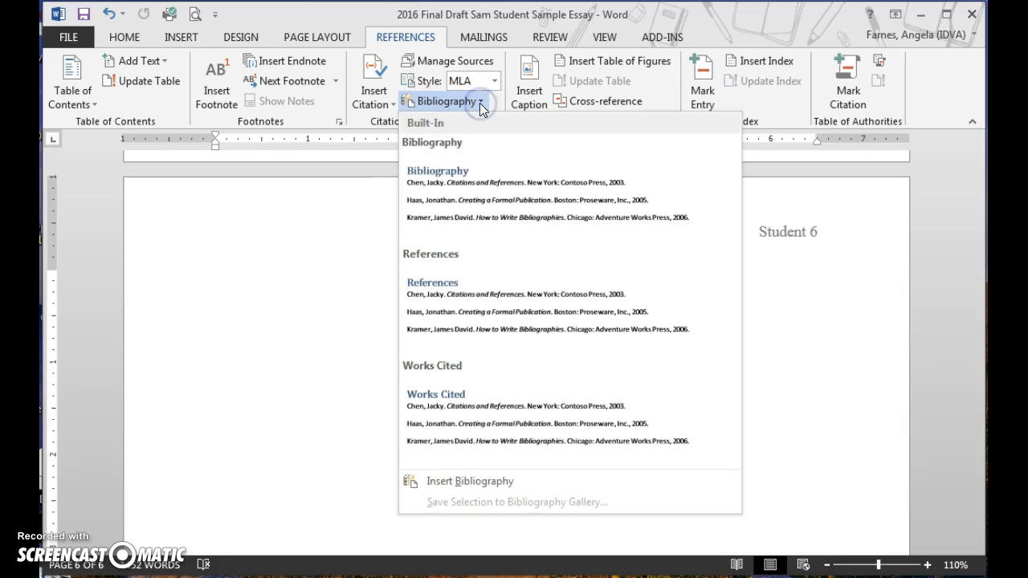
click(441, 386)
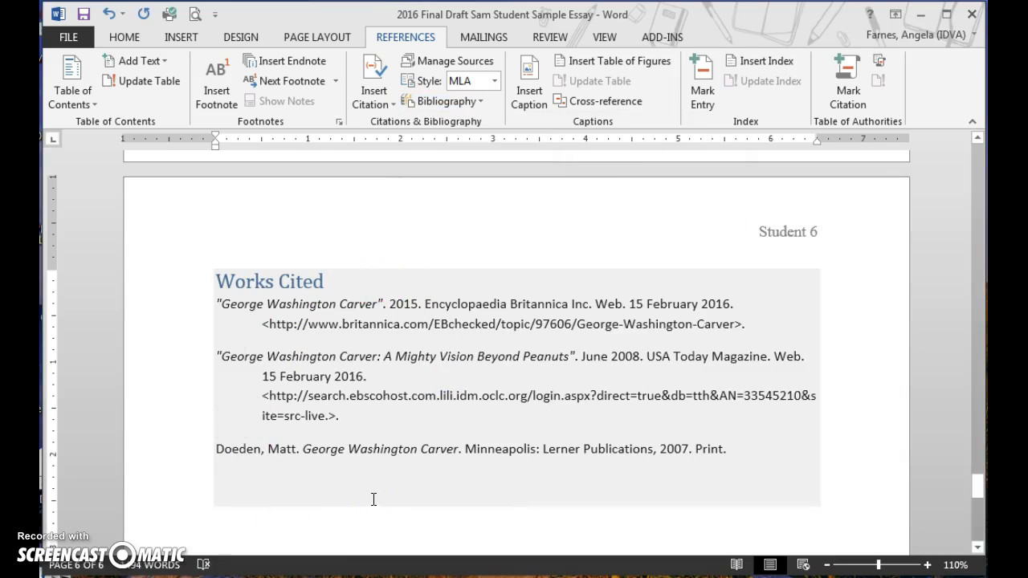
Set the entire Works Cited list, including its heading, to 12-point Times New Roman
click(768, 457)
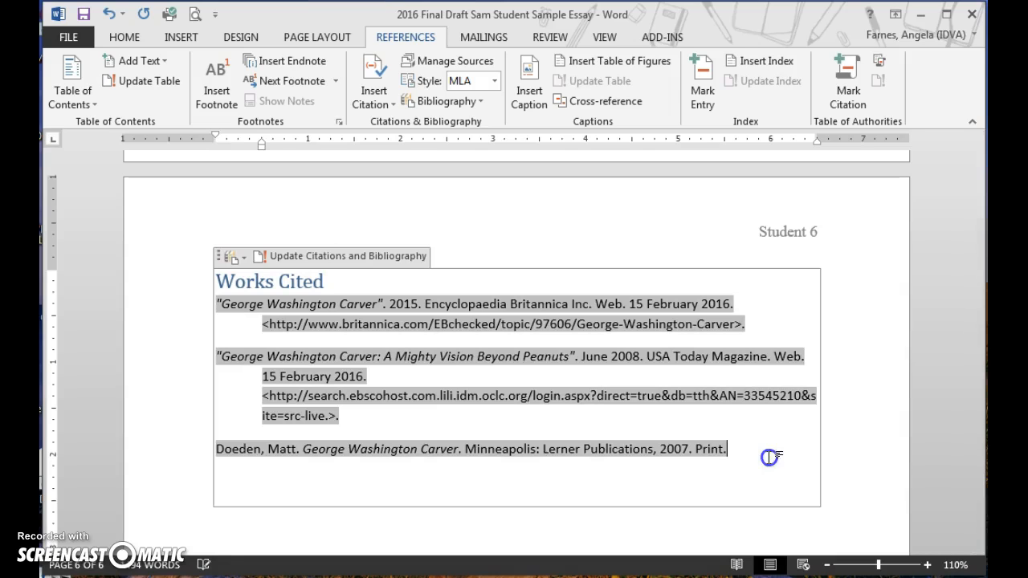
click(749, 450)
drag(750, 449, 211, 278)
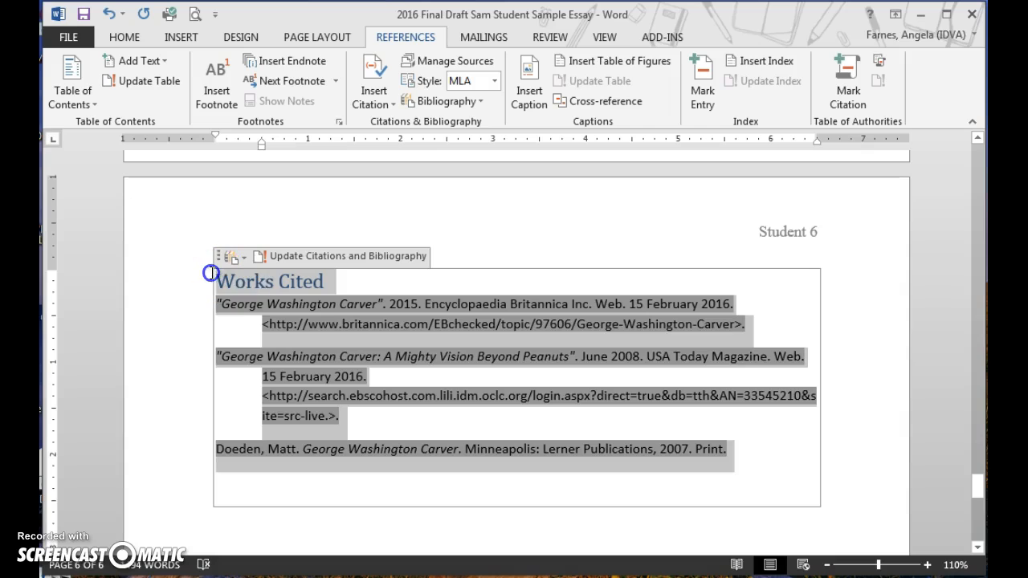
click(122, 36)
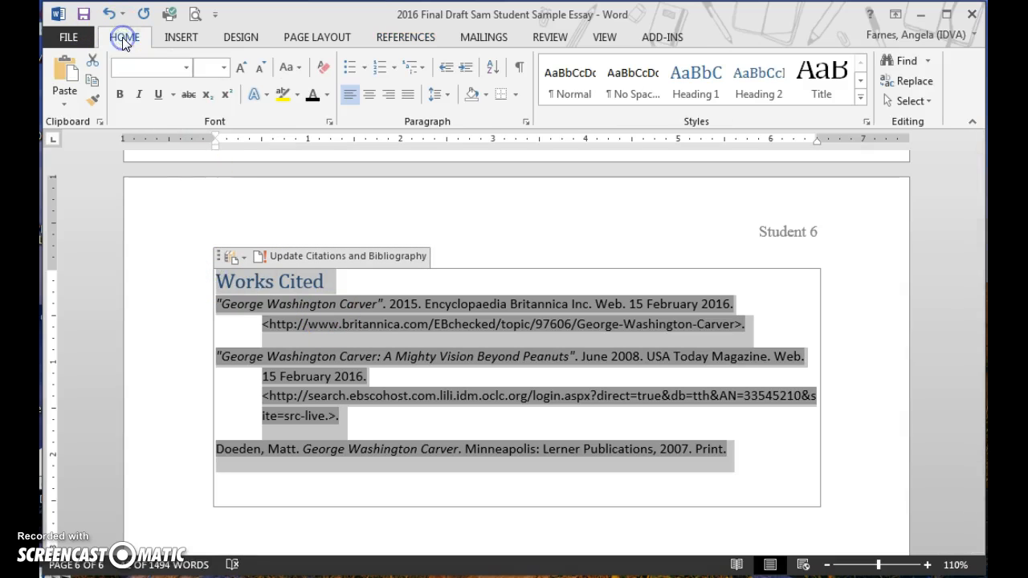
click(187, 68)
click(153, 191)
click(223, 67)
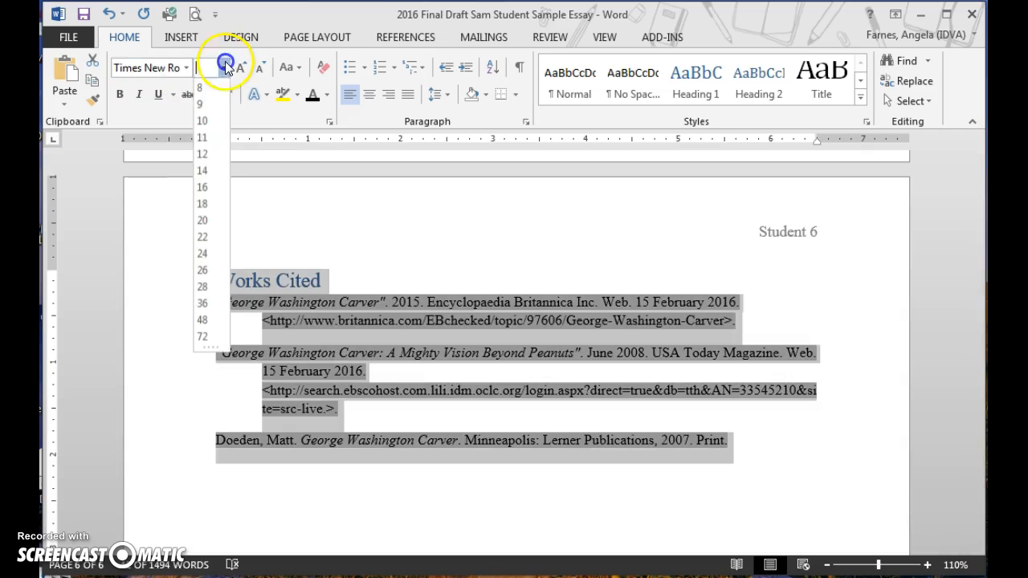
click(207, 151)
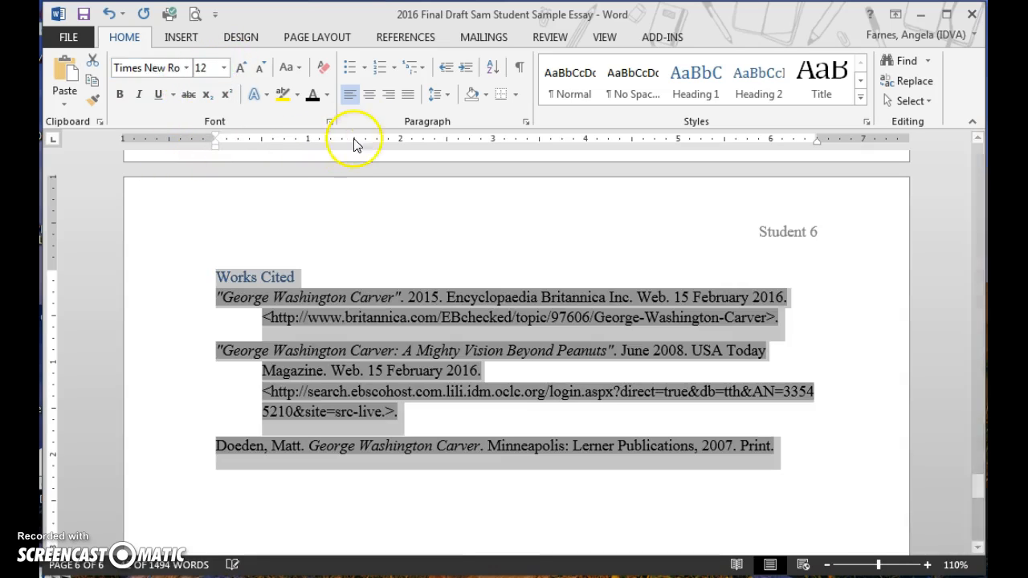
Set the Works Cited list's line spacing to 2.0 and remove the space before its paragraphs
click(436, 95)
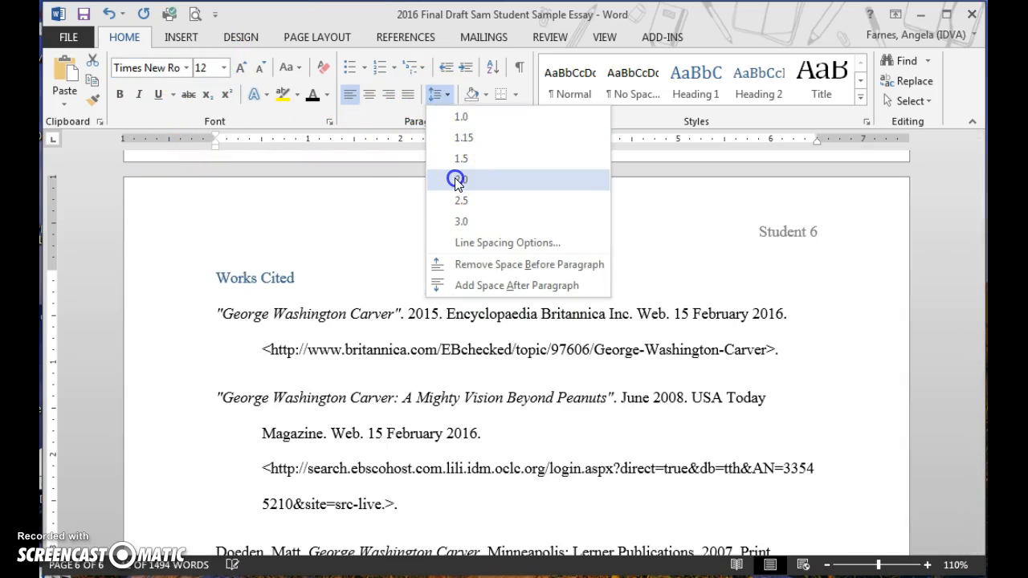
click(459, 179)
click(442, 98)
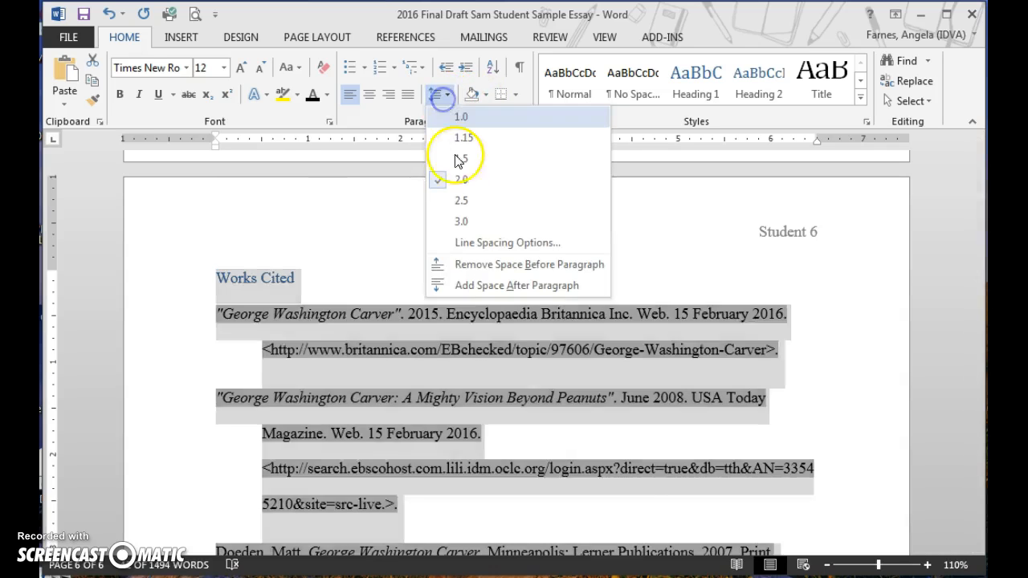
click(448, 262)
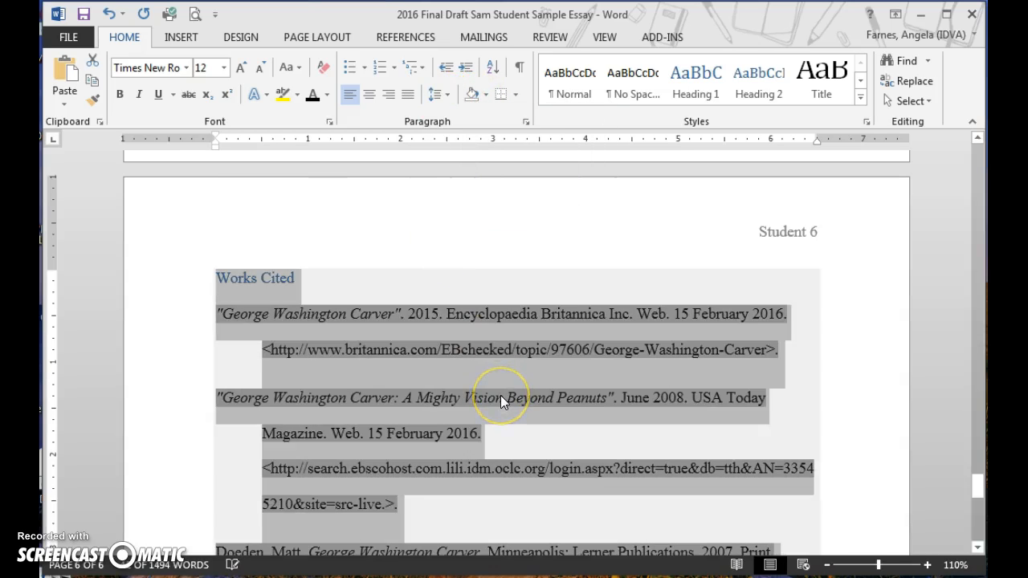
Color the Works Cited heading black and center it above the entries
click(302, 278)
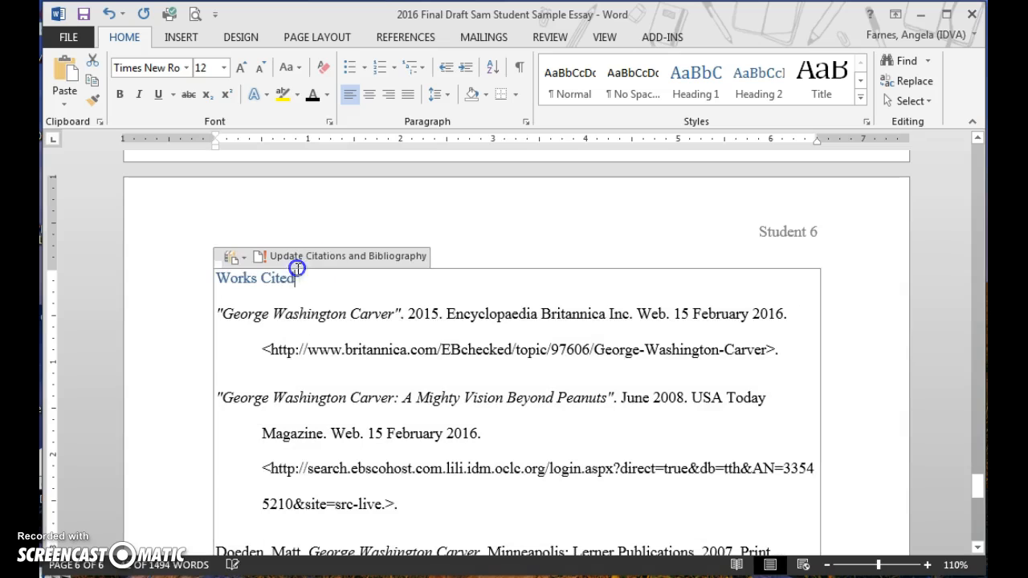
drag(301, 278, 217, 278)
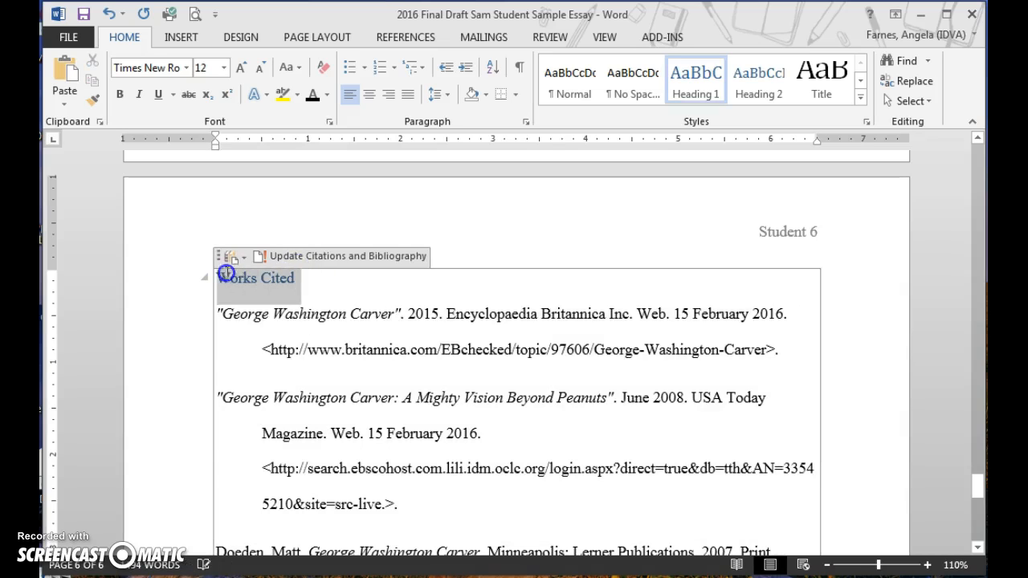
click(312, 100)
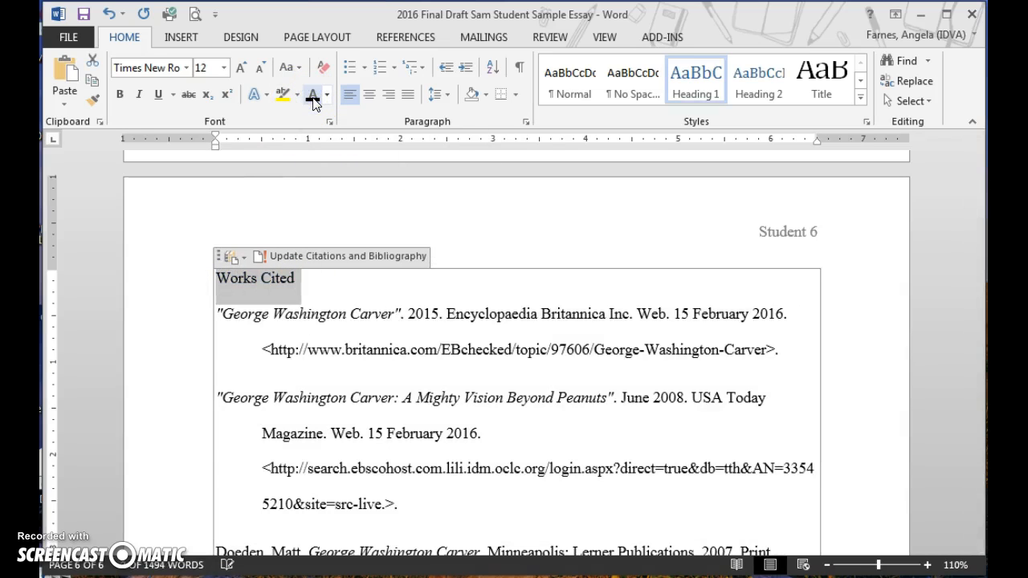
click(368, 96)
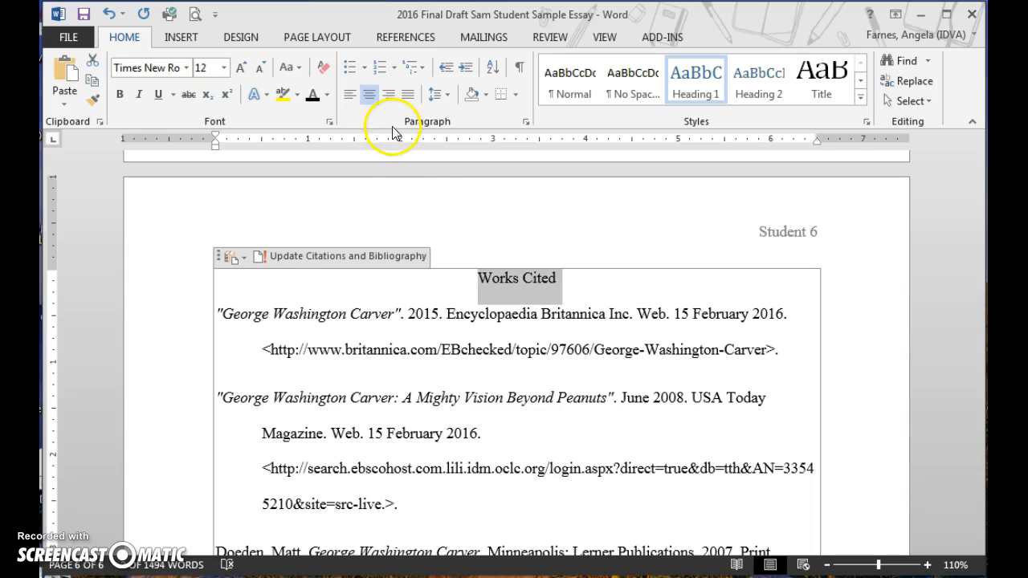
Remove the italics from the quoted titles "George Washington Carver" and "George Washington Carver: A Mighty Vision Beyond Peanuts"
click(579, 350)
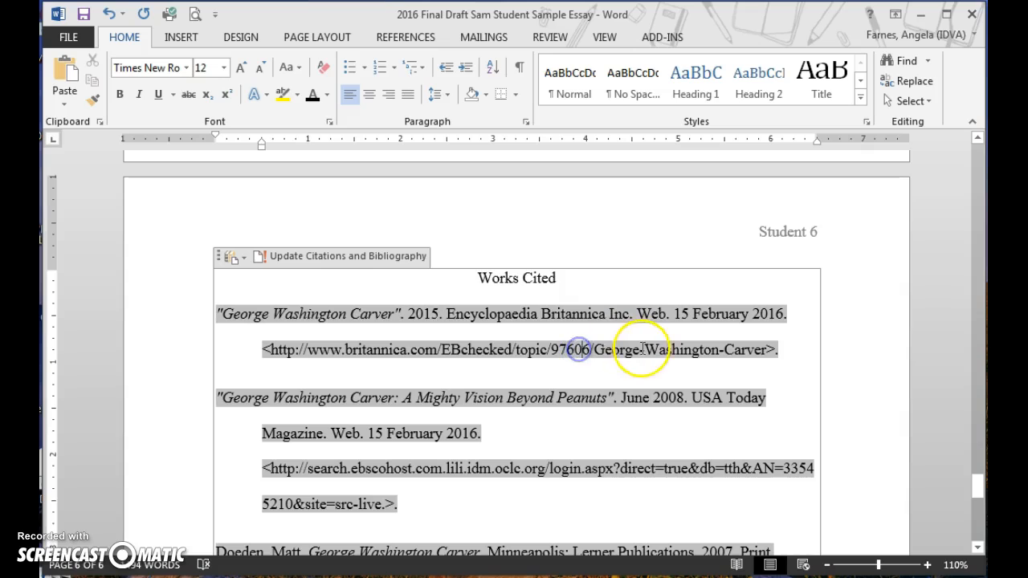
click(593, 437)
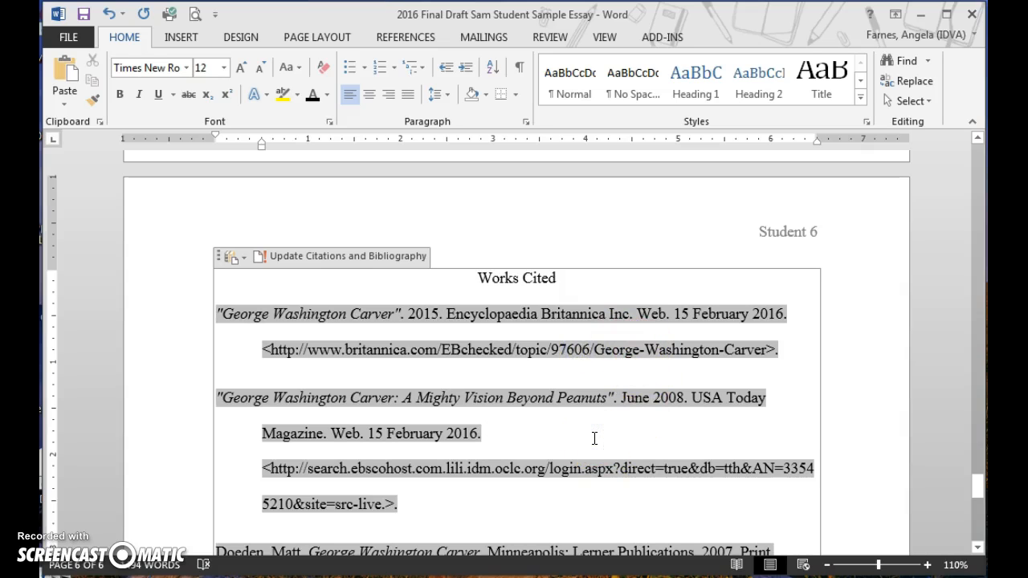
drag(400, 314, 217, 316)
click(137, 95)
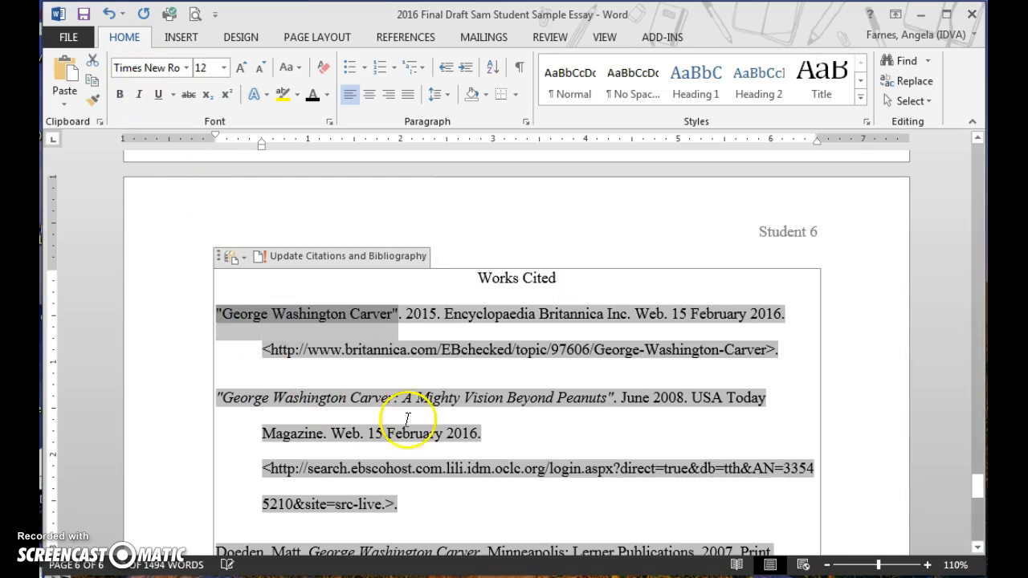
click(612, 397)
drag(612, 397, 217, 400)
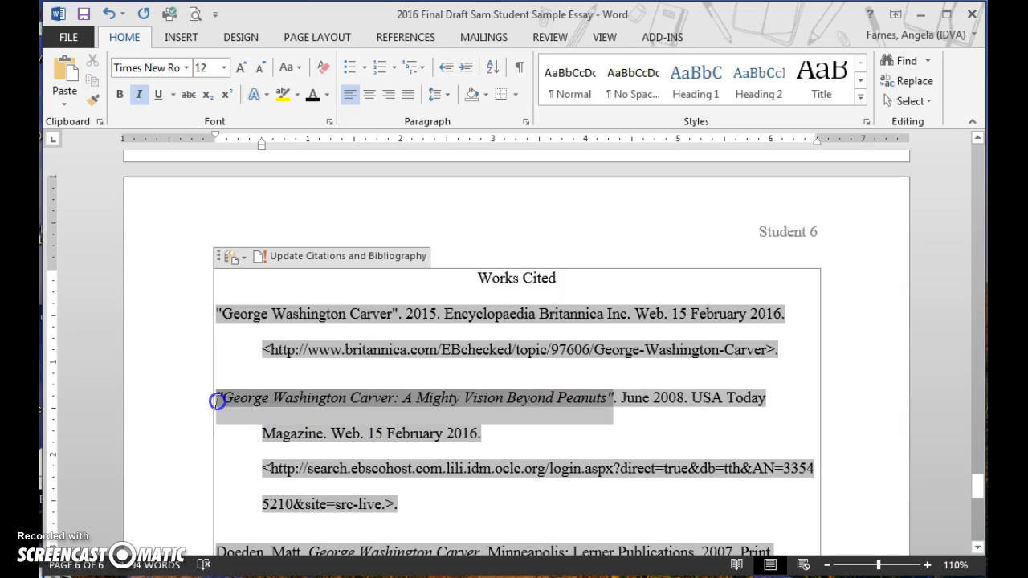
click(139, 95)
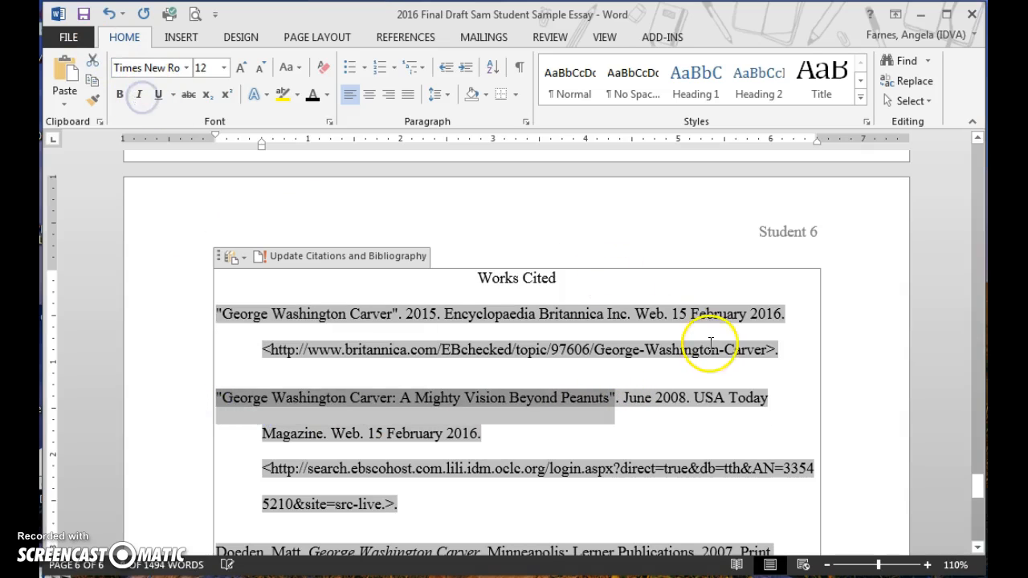
Italicize Encyclopaedia Britannica Inc. in the first entry and USA Today Magazine in the second entry
click(446, 314)
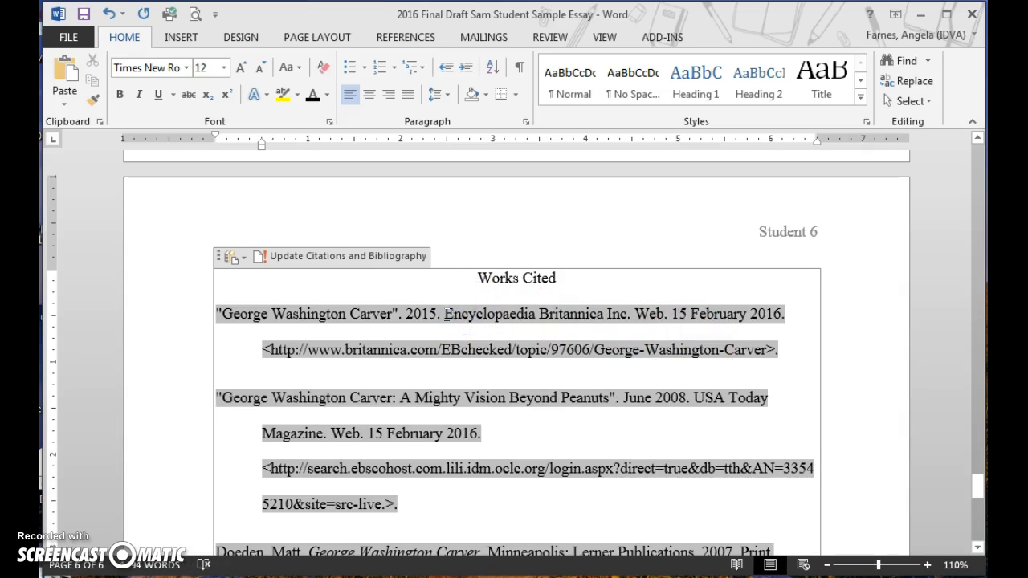
drag(446, 314, 631, 321)
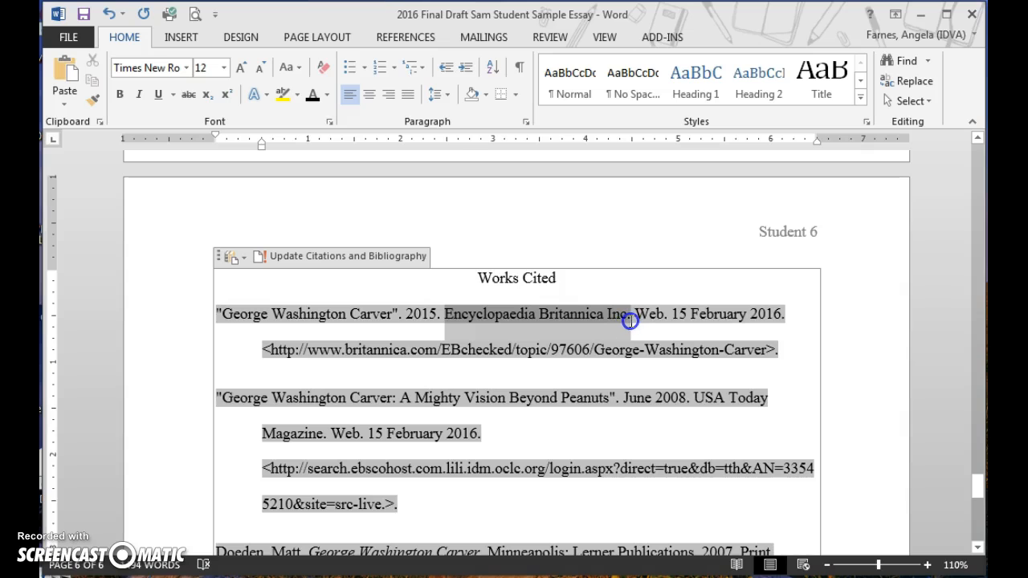
click(139, 94)
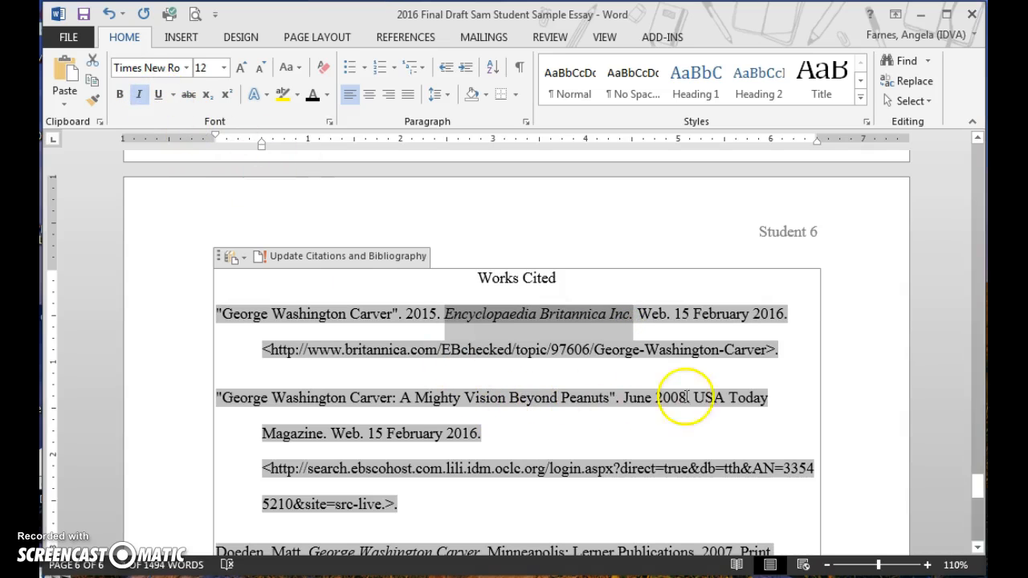
drag(696, 395, 325, 436)
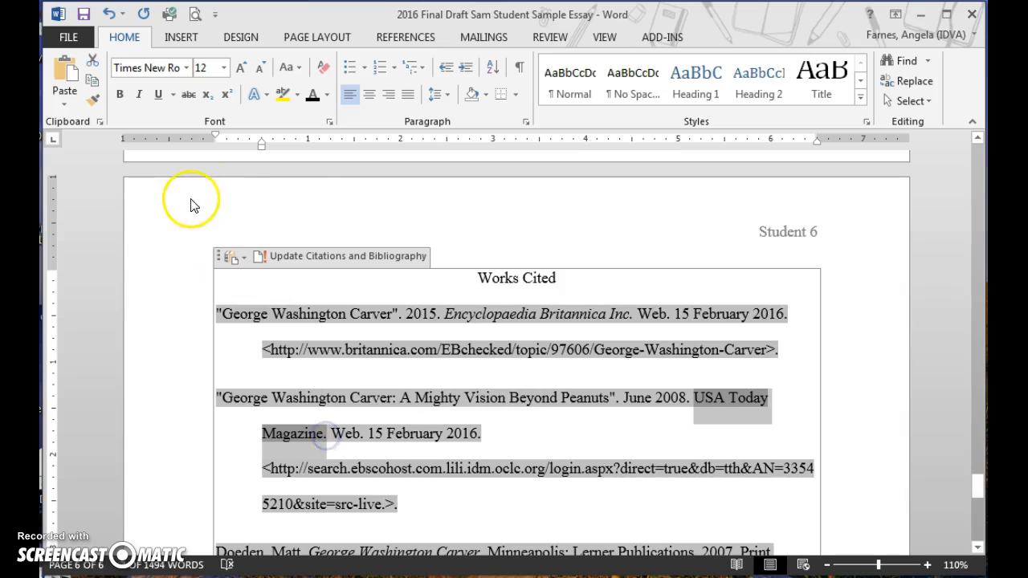
click(141, 96)
click(602, 486)
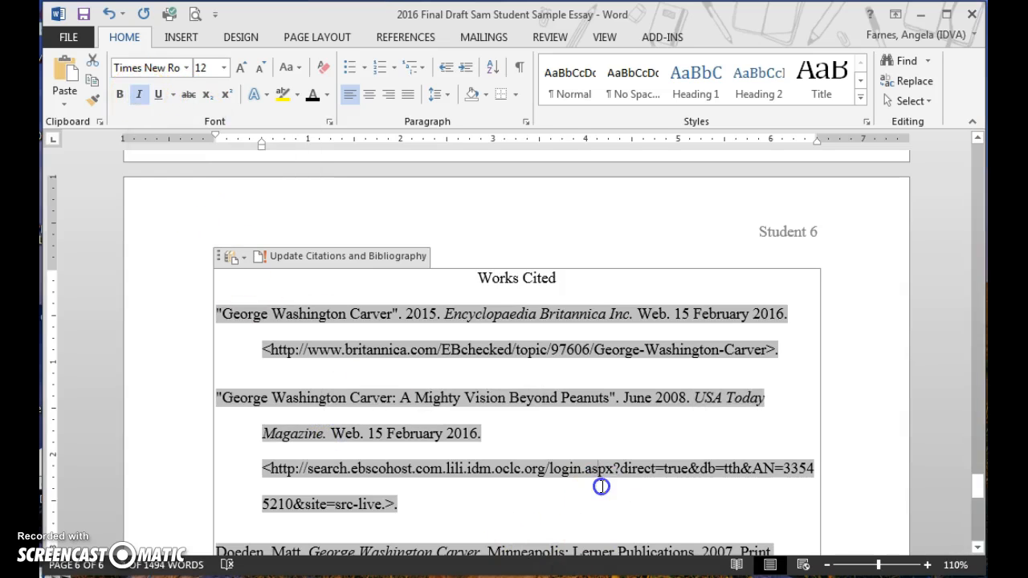
Copy the 2007 Lerner Publications book entry to the start of the list and delete the extra blank line below the copy
scroll(601, 486, down, 3)
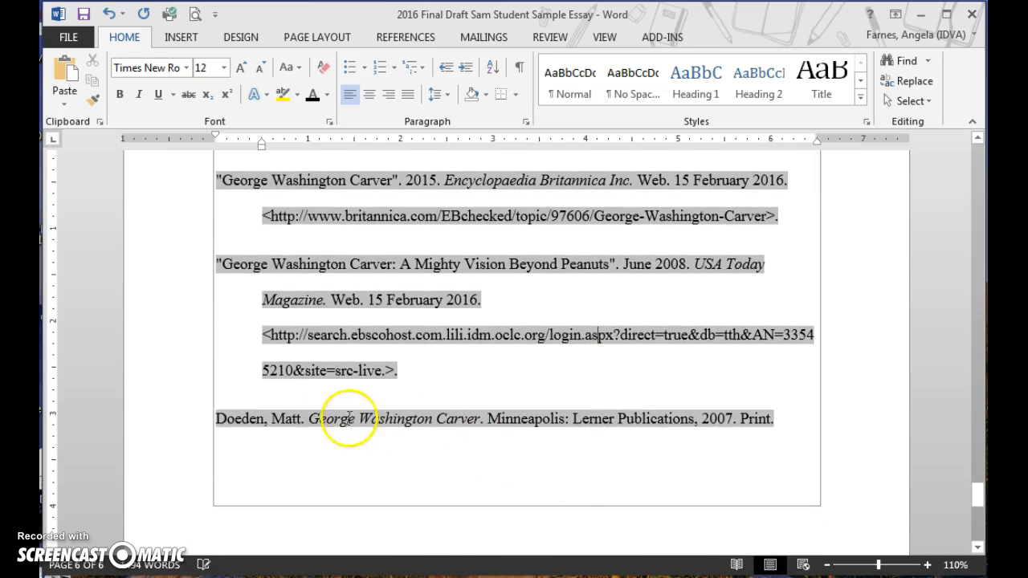
click(808, 418)
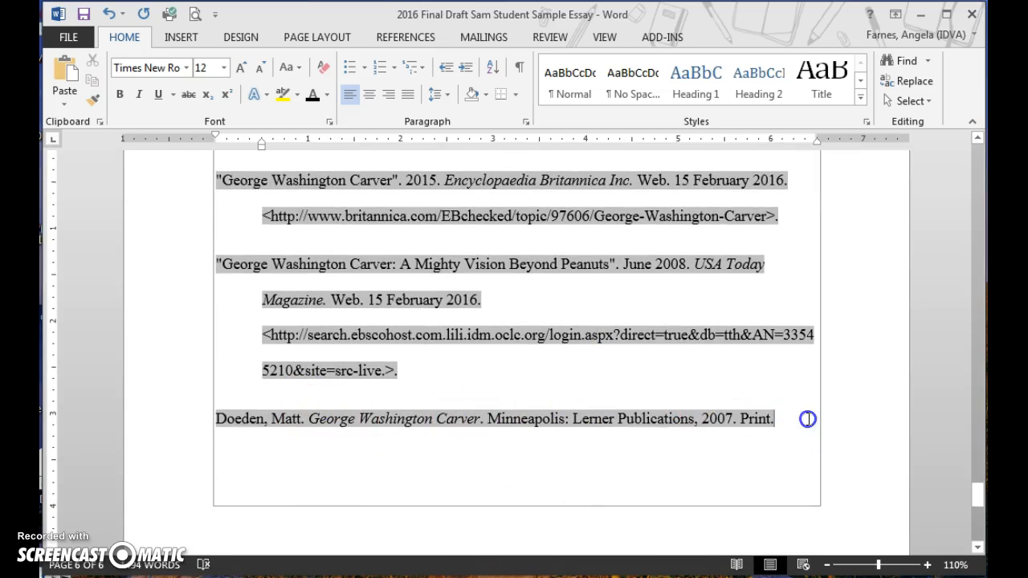
drag(788, 421, 210, 431)
key(ctrl+c)
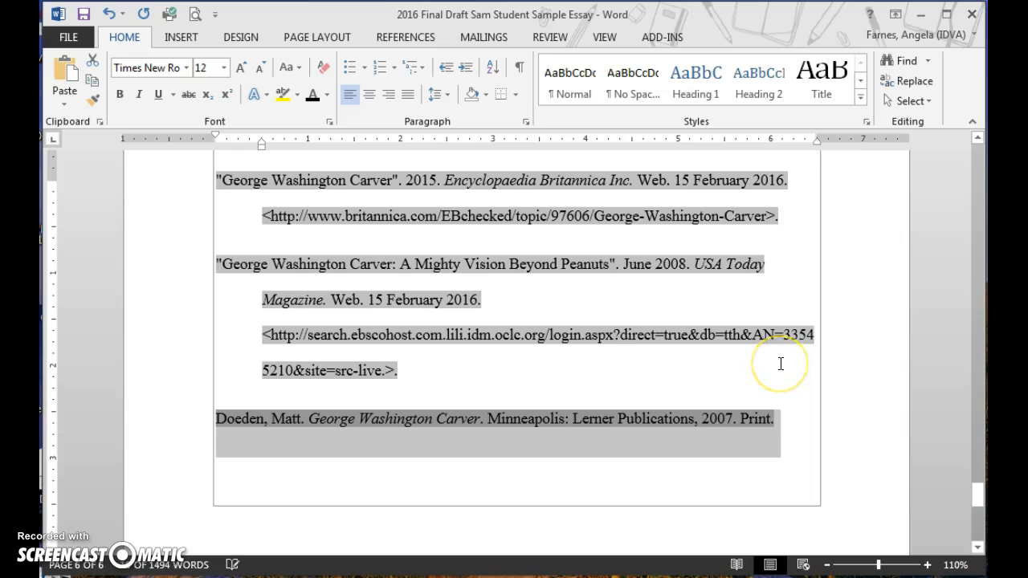
scroll(780, 364, up, 2)
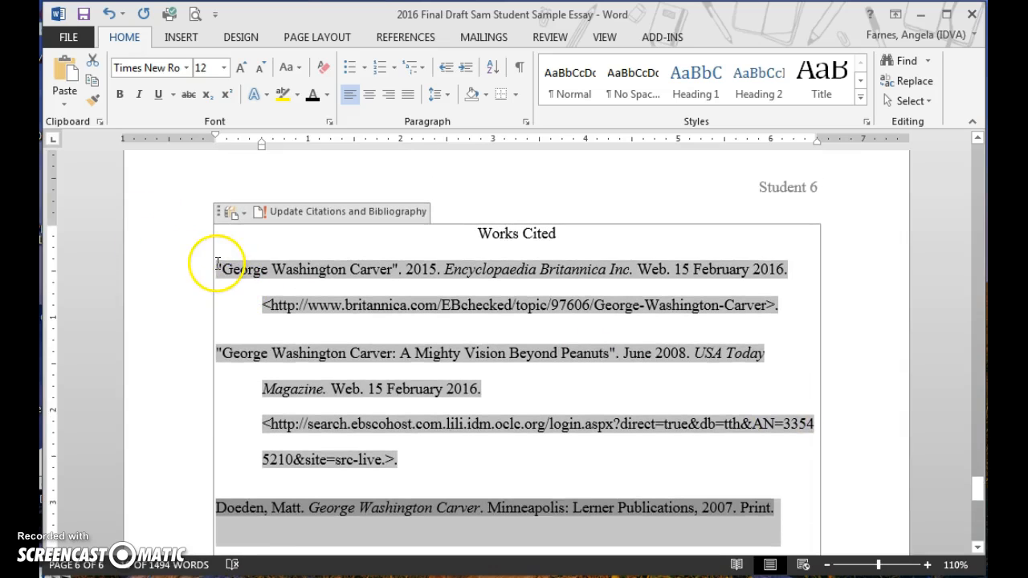
click(217, 263)
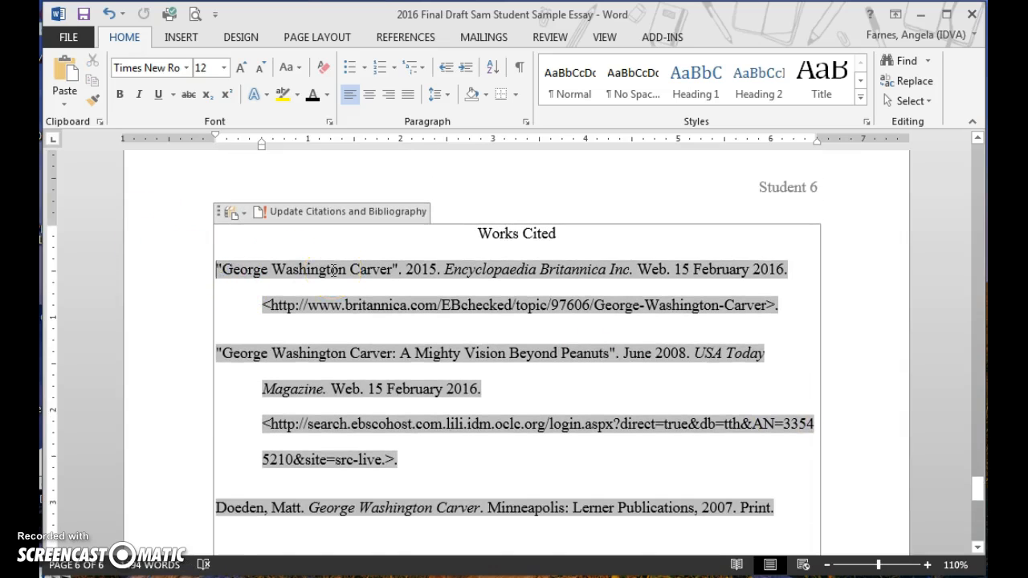
key(Return)
key(ctrl+v)
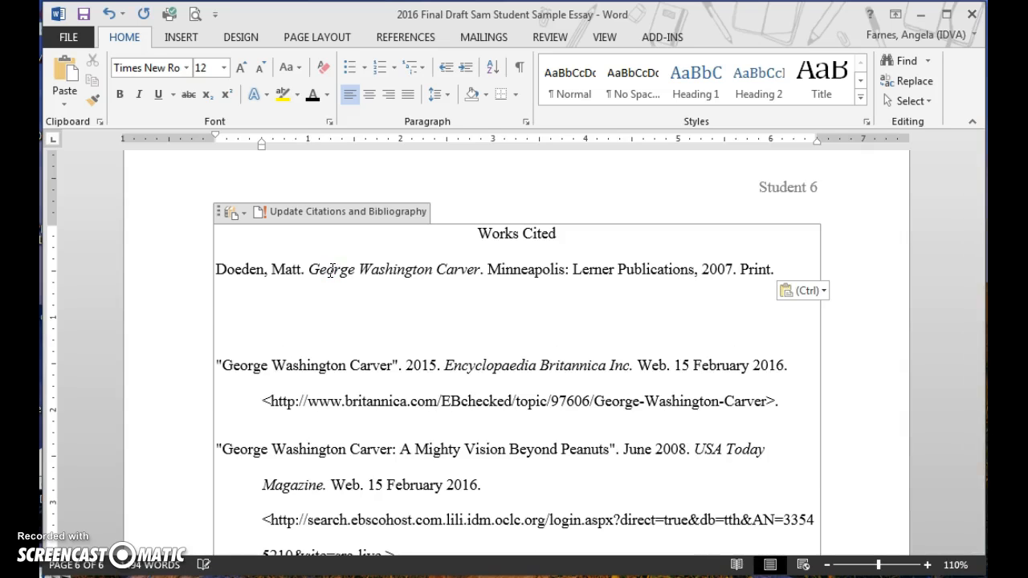
click(338, 298)
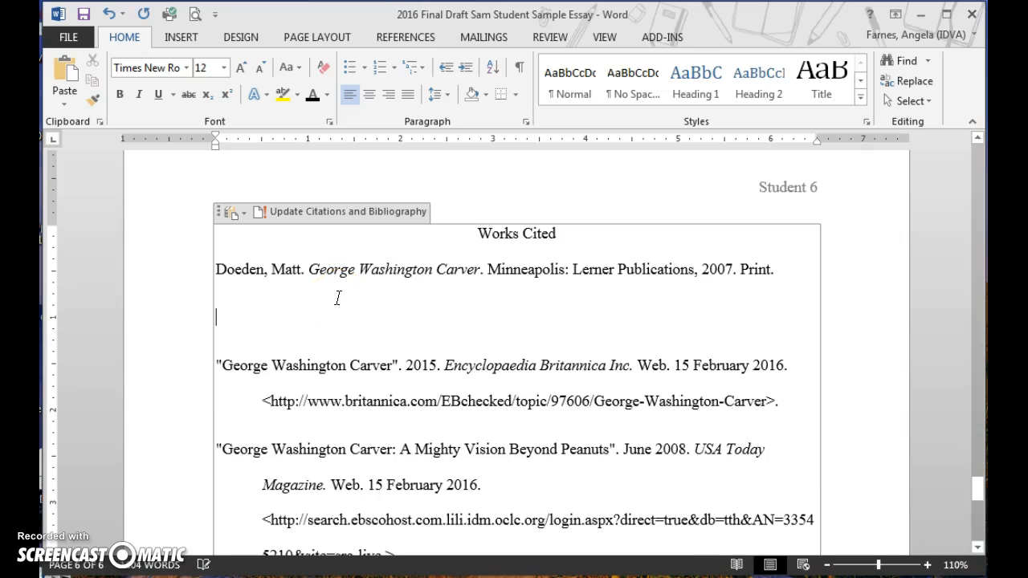
key(BackSpace)
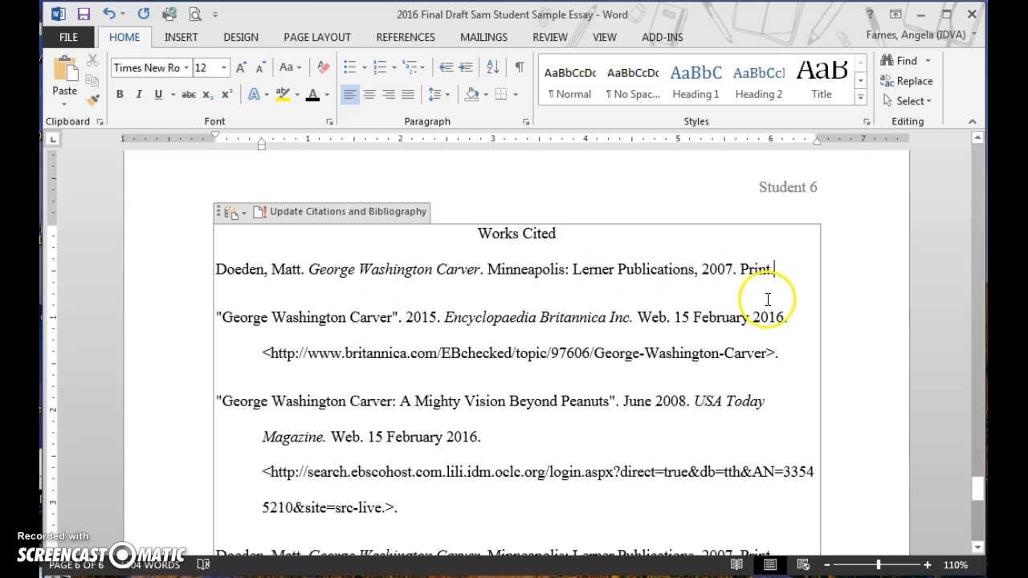
Review the order and formatting of the works cited entries and look back over the essay's closing pages
scroll(582, 345, down, 2)
scroll(581, 344, down, 3)
scroll(582, 345, up, 4)
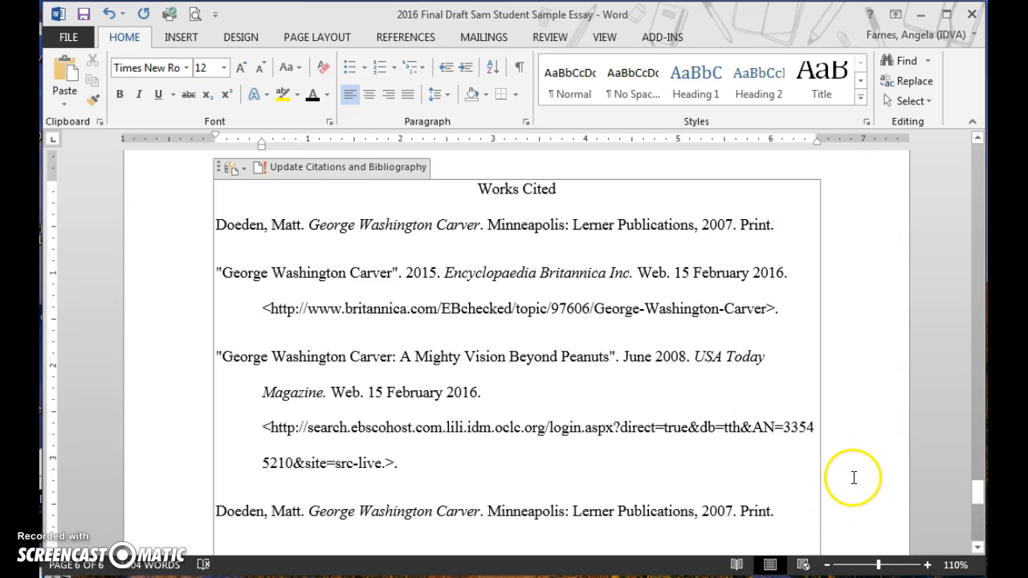
scroll(853, 477, down, 3)
click(516, 489)
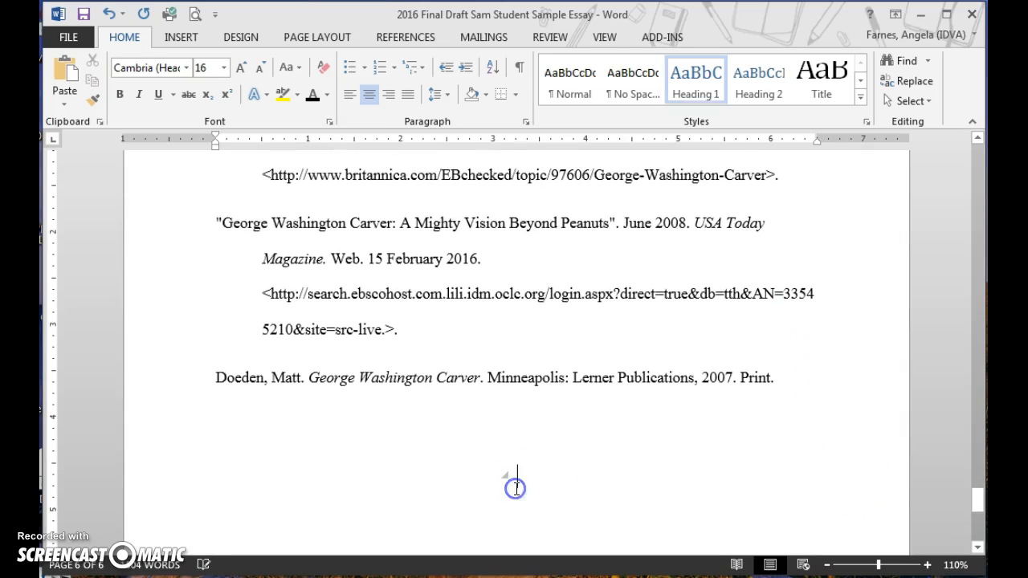
scroll(516, 488, up, 13)
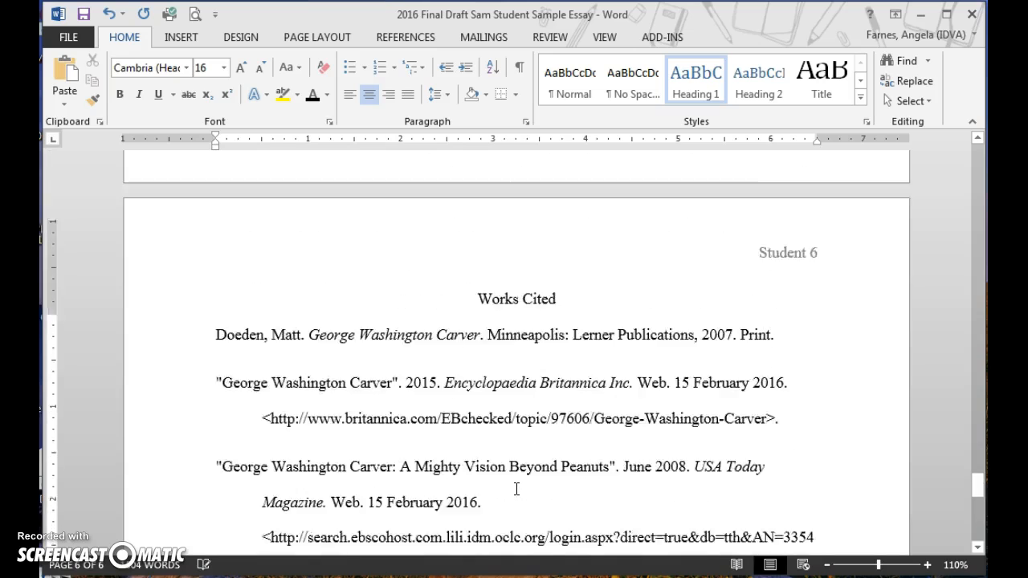
scroll(515, 490, up, 9)
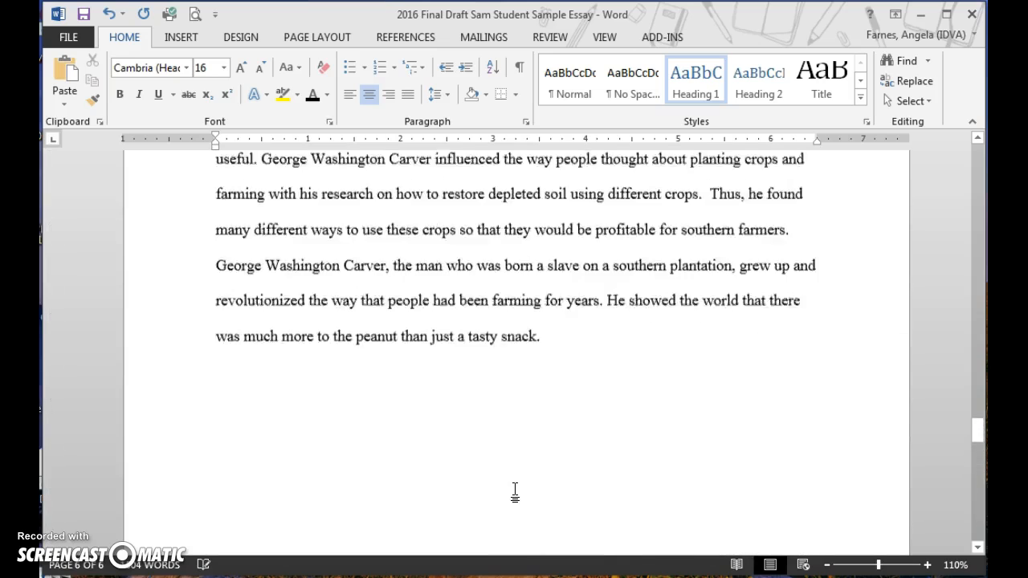
scroll(517, 490, up, 7)
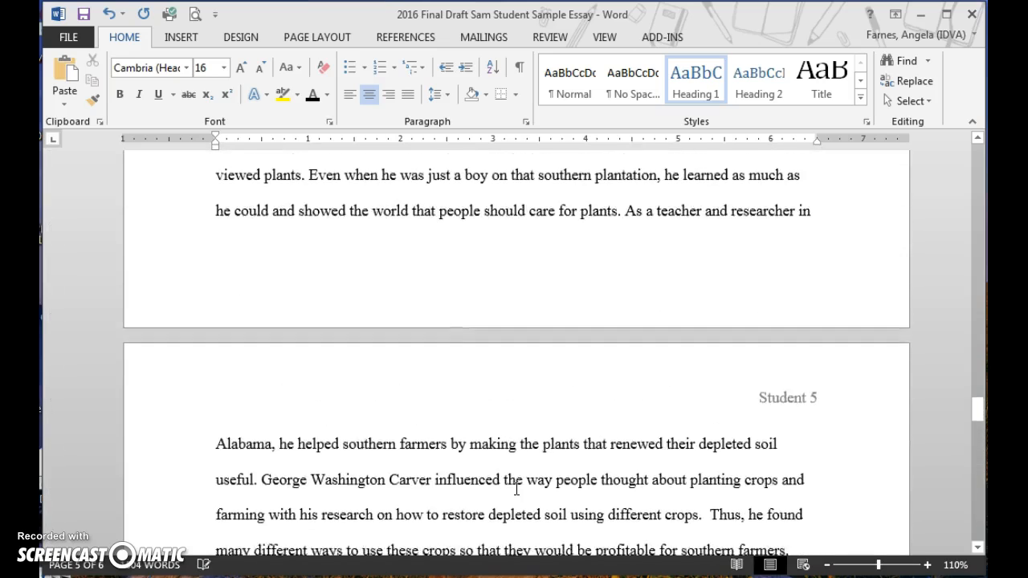
Examine the page 4 paragraph on peanuts and sweet potatoes together with its closing parenthetical citation
scroll(516, 489, up, 5)
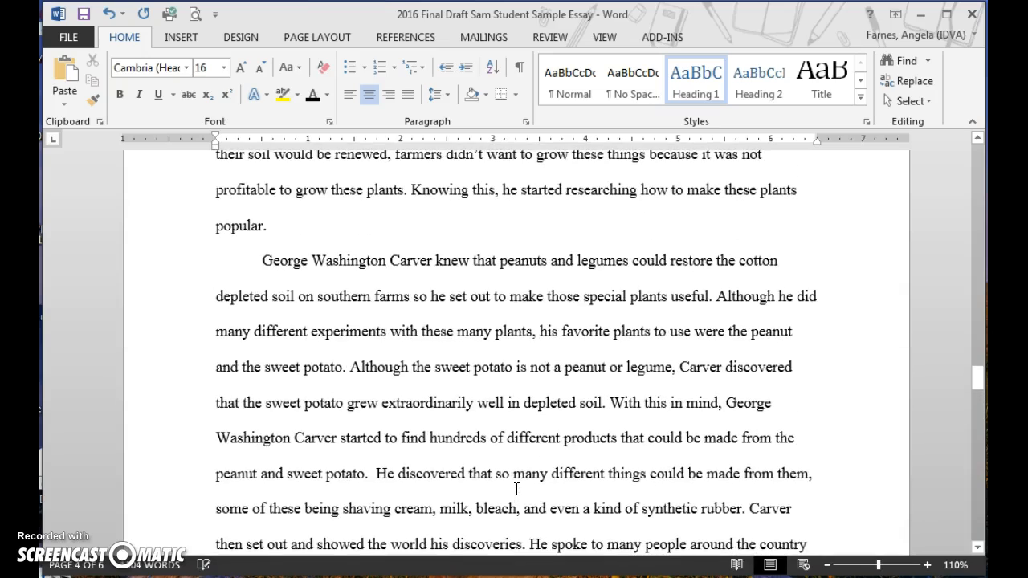
scroll(517, 490, down, 5)
scroll(518, 474, up, 3)
click(520, 463)
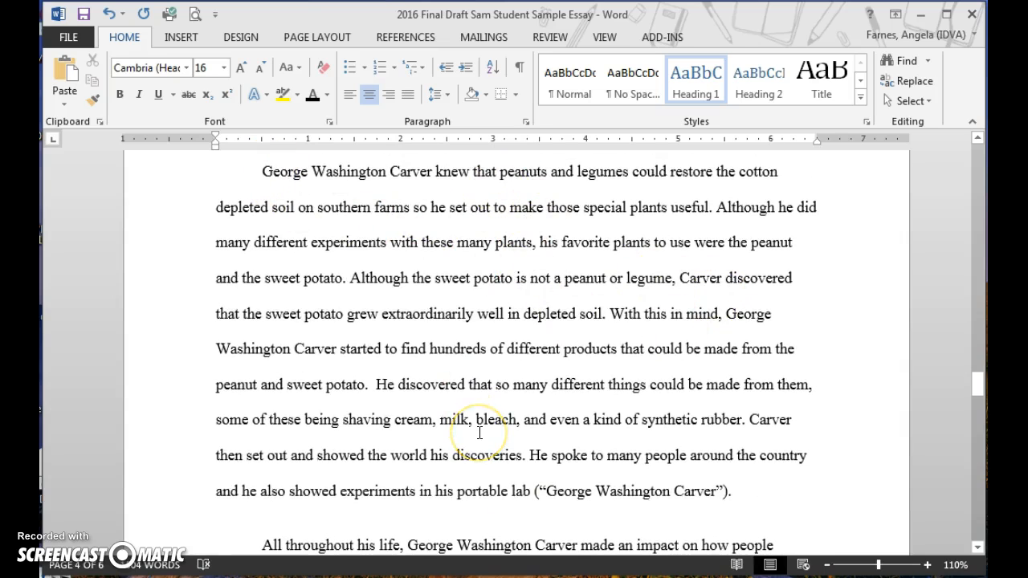
drag(743, 492, 535, 491)
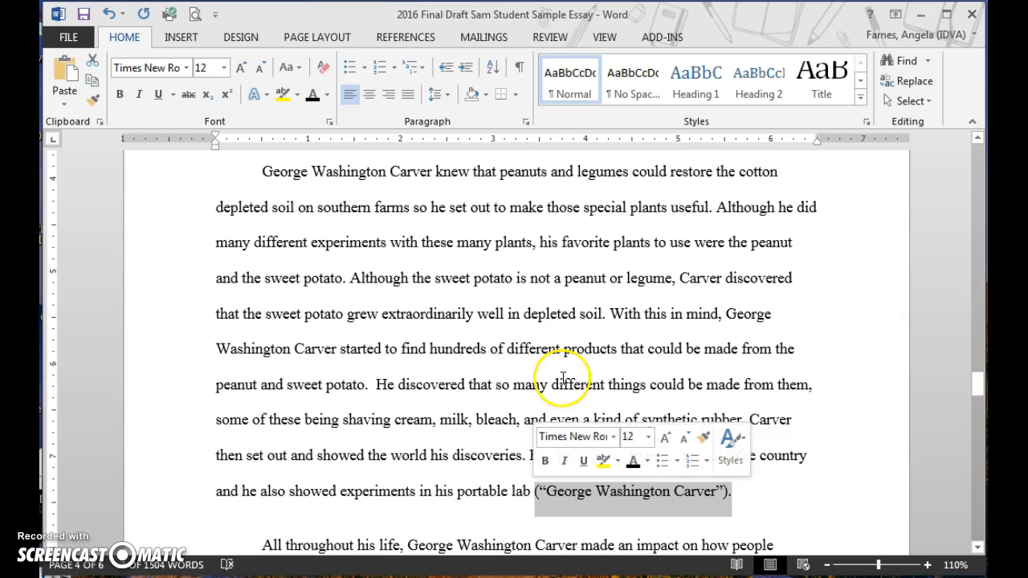
drag(260, 171, 528, 487)
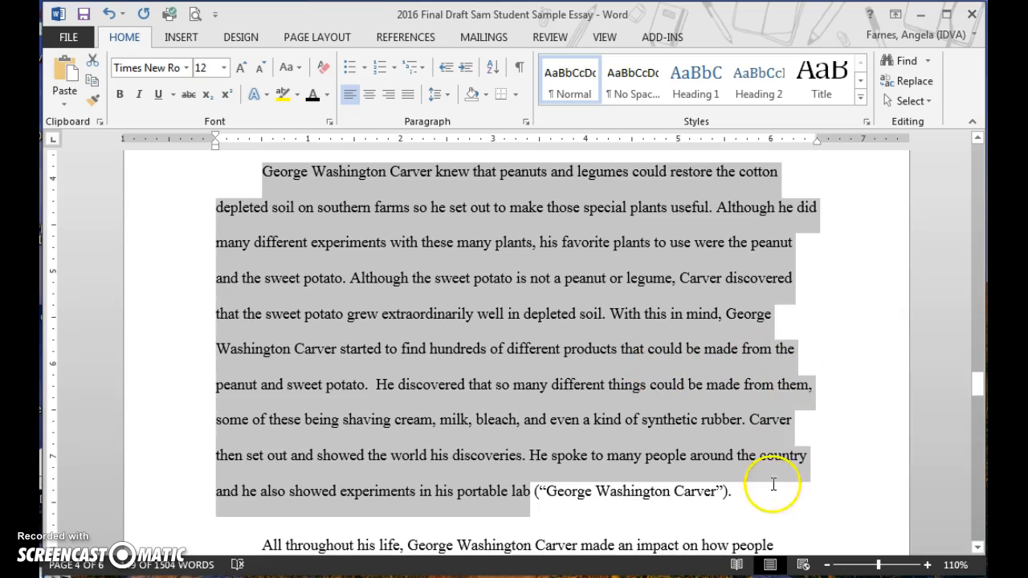
click(771, 493)
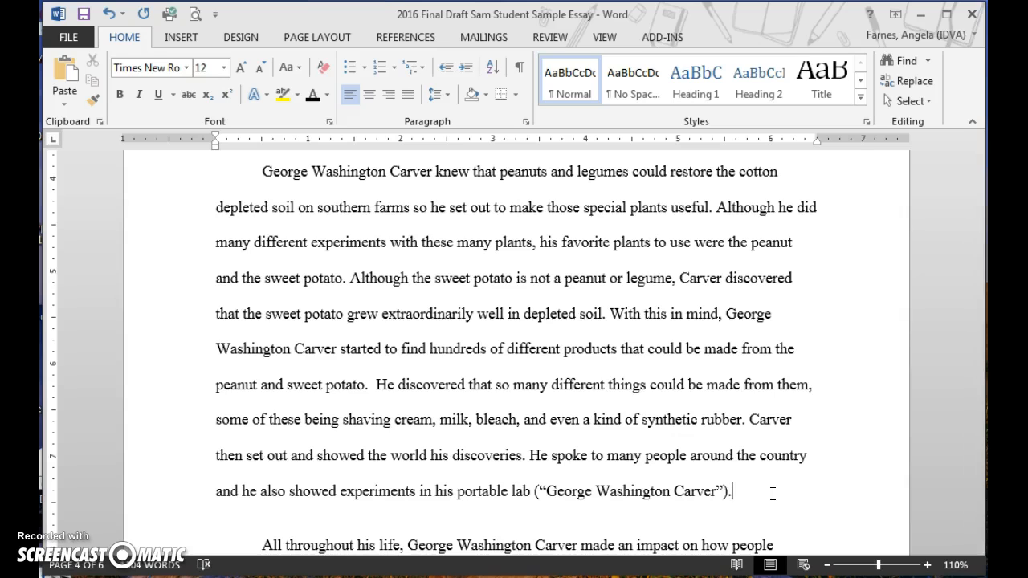
Examine the page 3 paragraph on Carver's college years, checking the 1896 date and the two parenthetical citations above it
scroll(772, 494, up, 5)
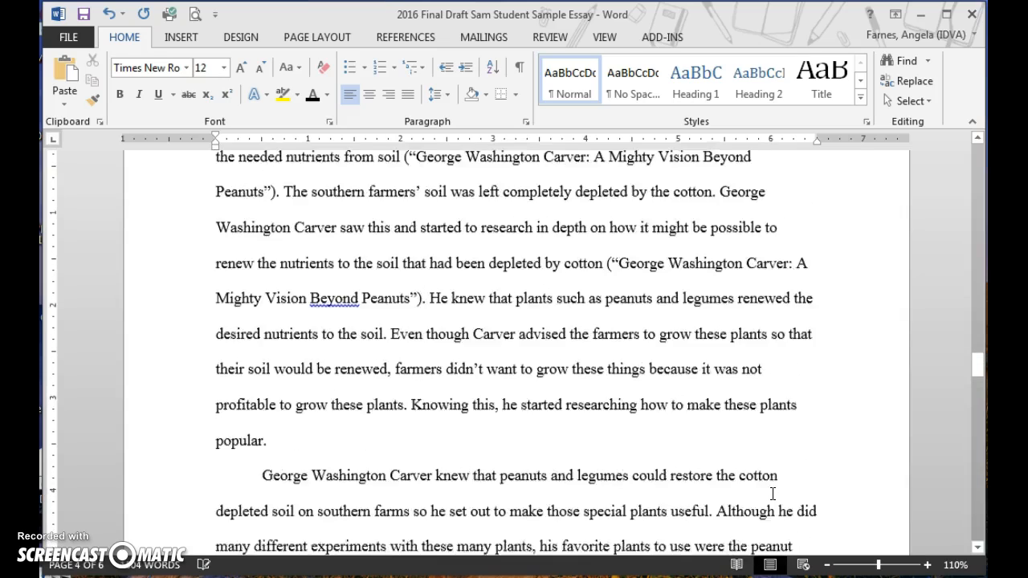
scroll(772, 493, up, 8)
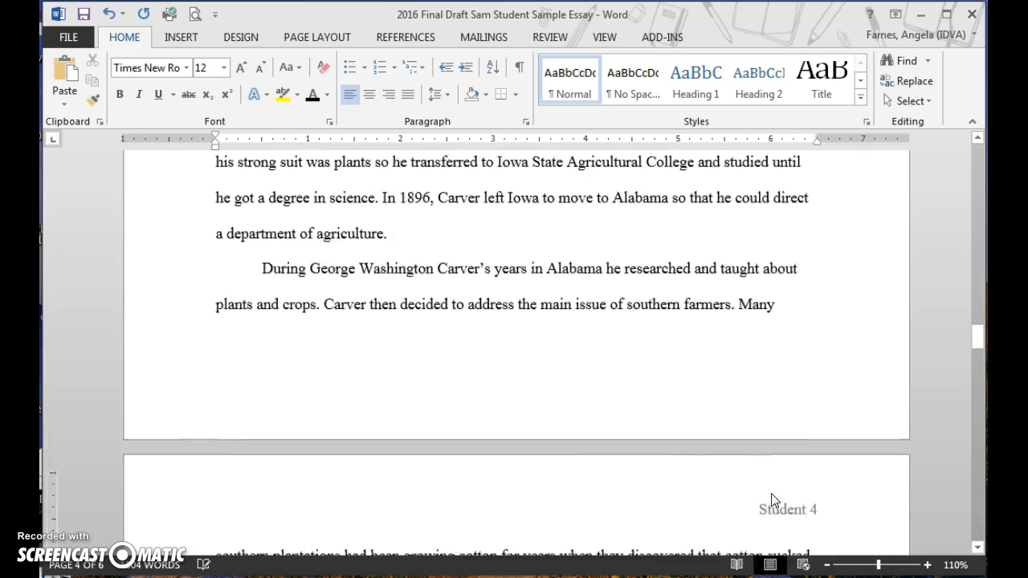
scroll(772, 493, up, 2)
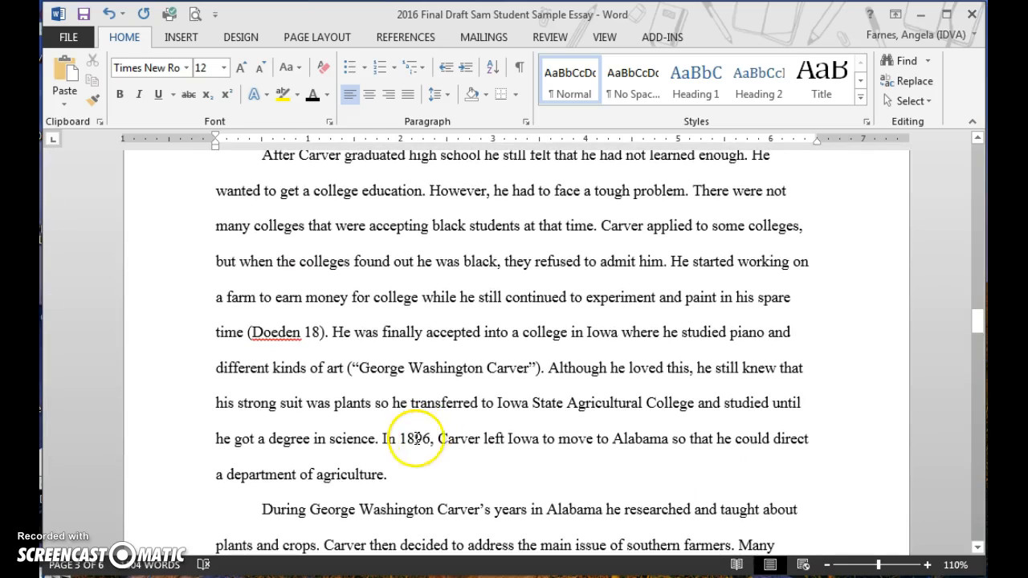
drag(402, 439, 432, 438)
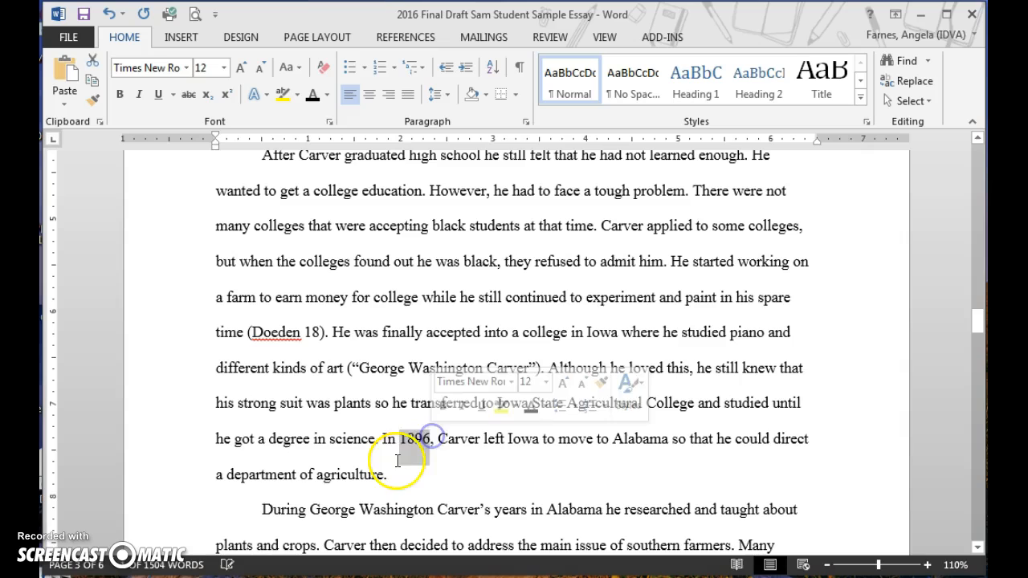
click(393, 460)
drag(347, 368, 549, 381)
drag(248, 332, 325, 336)
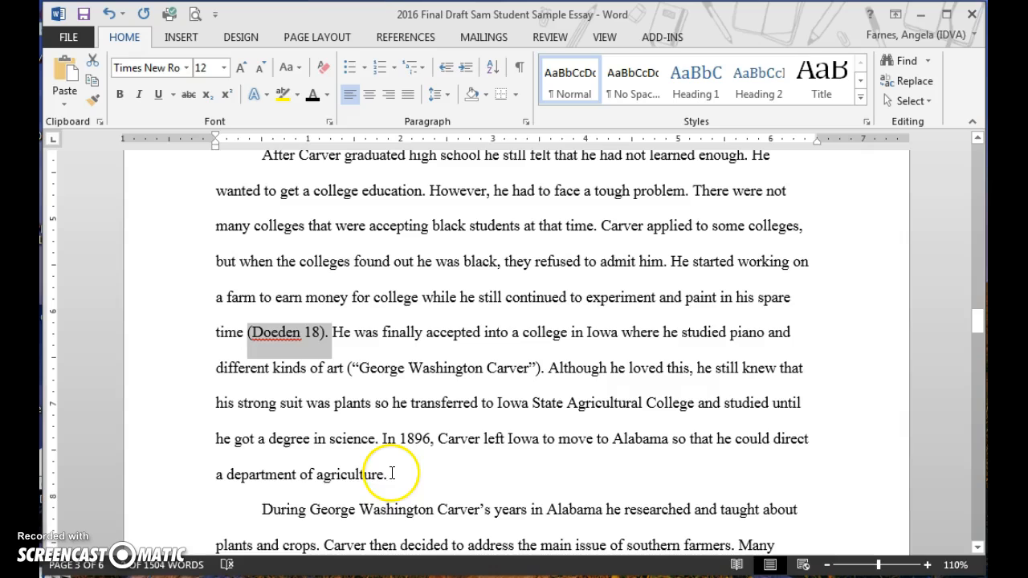
Insert an in-text citation to the 2007 George Washington Carver book after "a department of agriculture", before the period
click(385, 475)
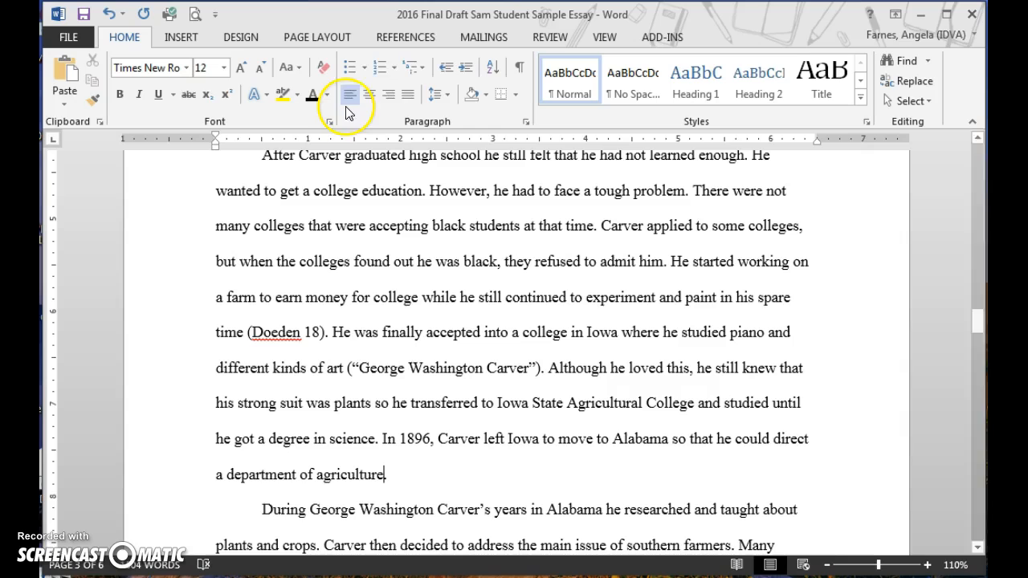
click(397, 41)
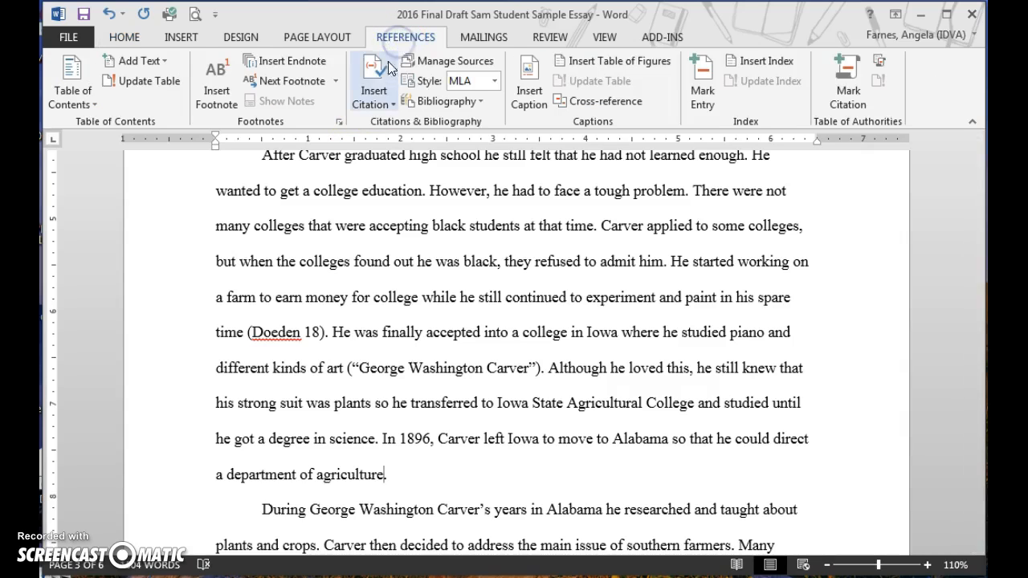
click(374, 105)
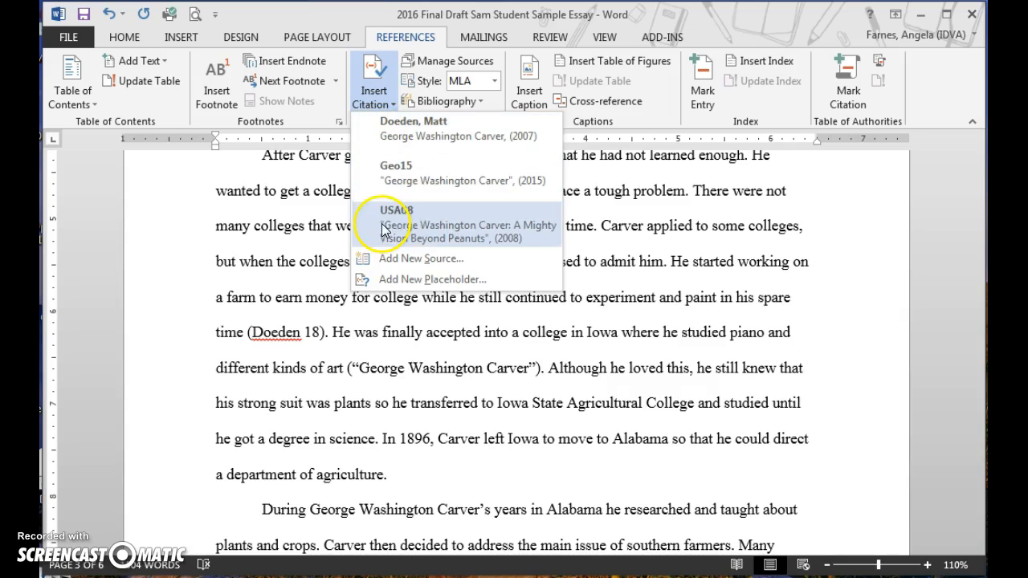
click(365, 135)
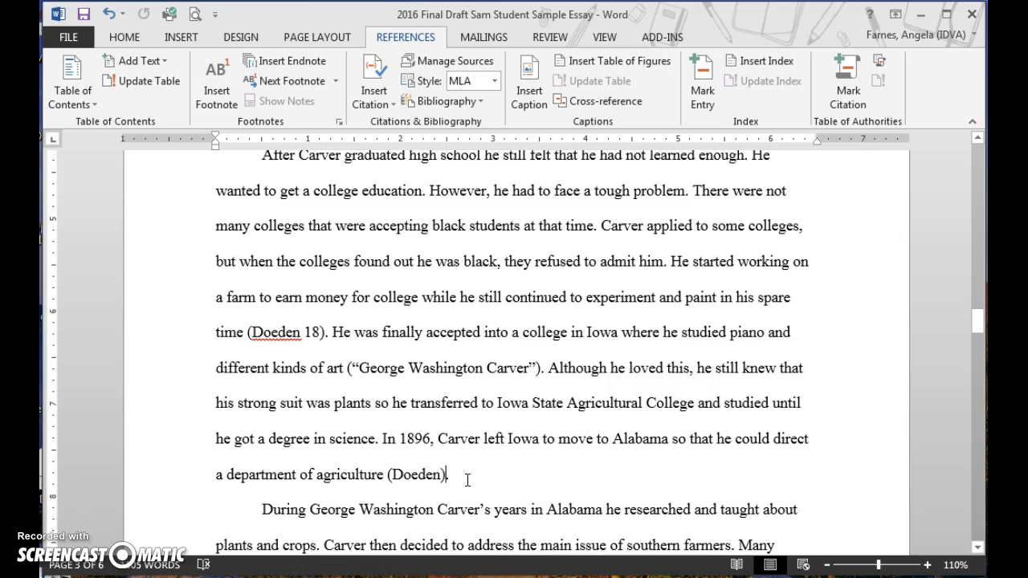
Add page number 20 to the citation after "a department of agriculture"
click(441, 474)
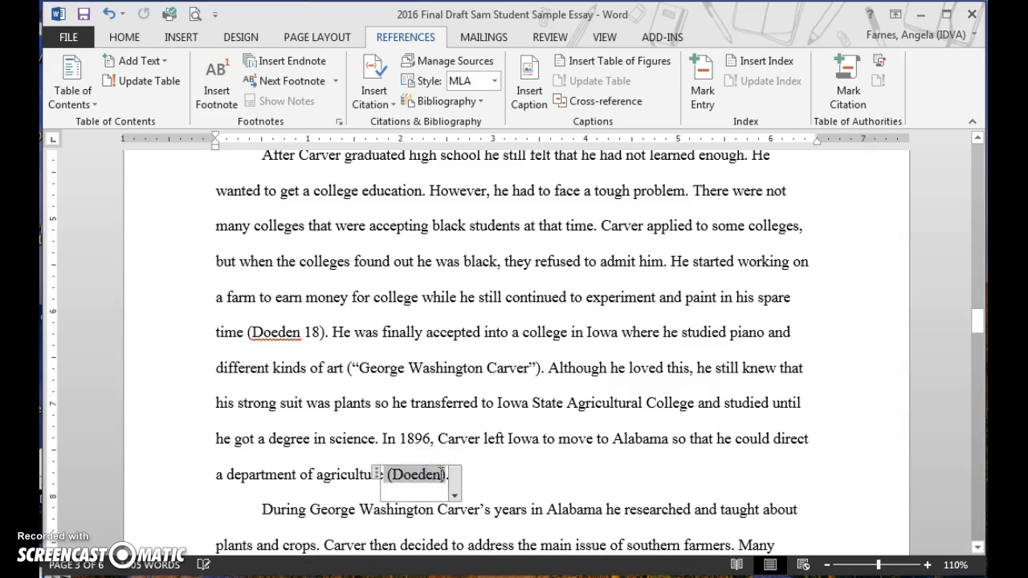
click(455, 498)
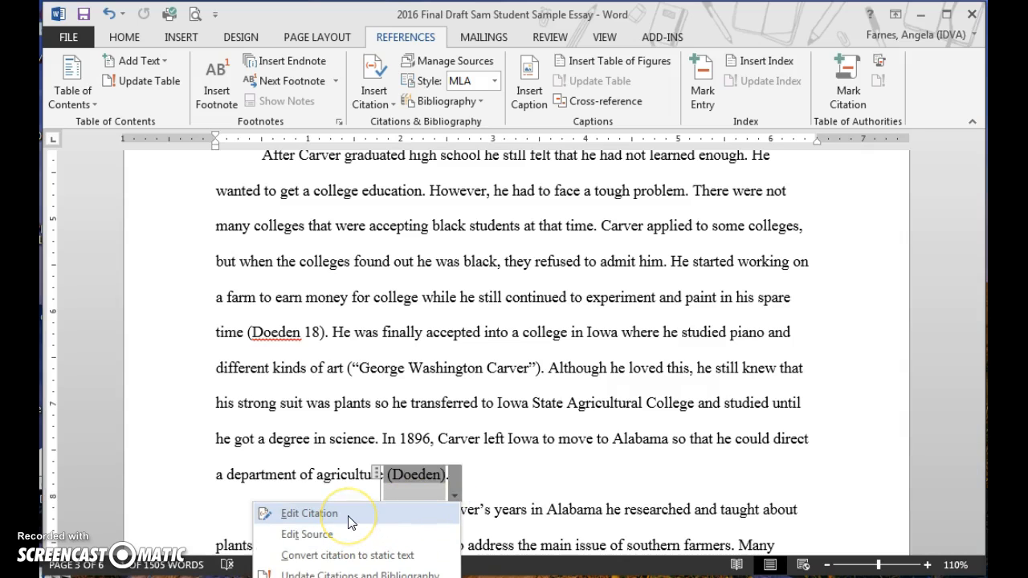
click(351, 518)
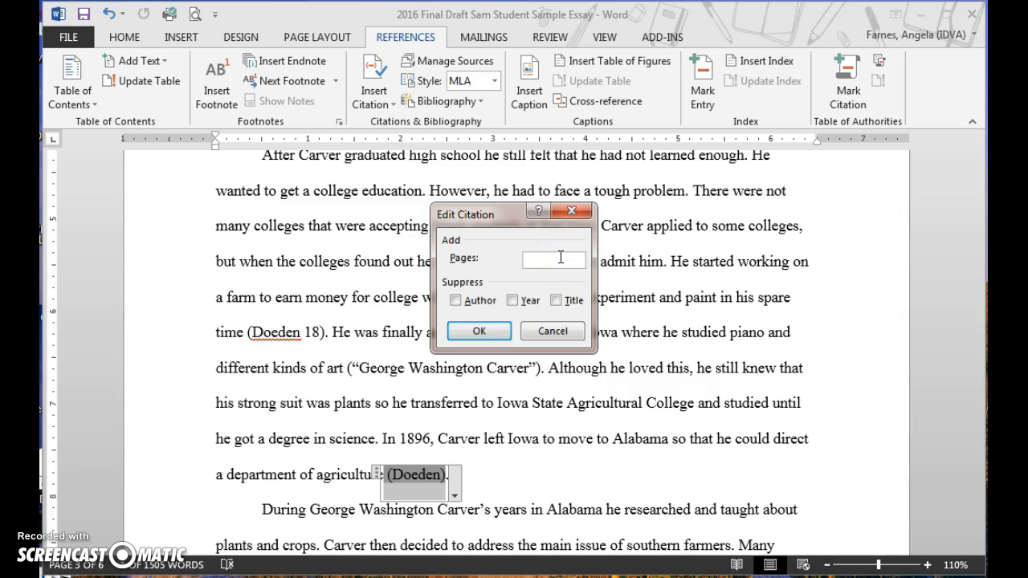
click(480, 331)
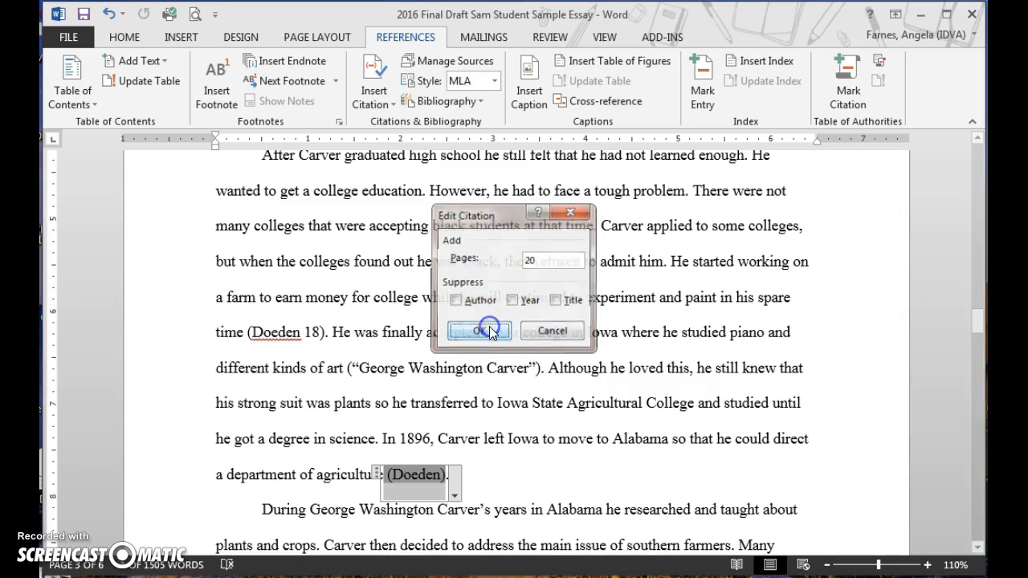
click(490, 477)
click(466, 474)
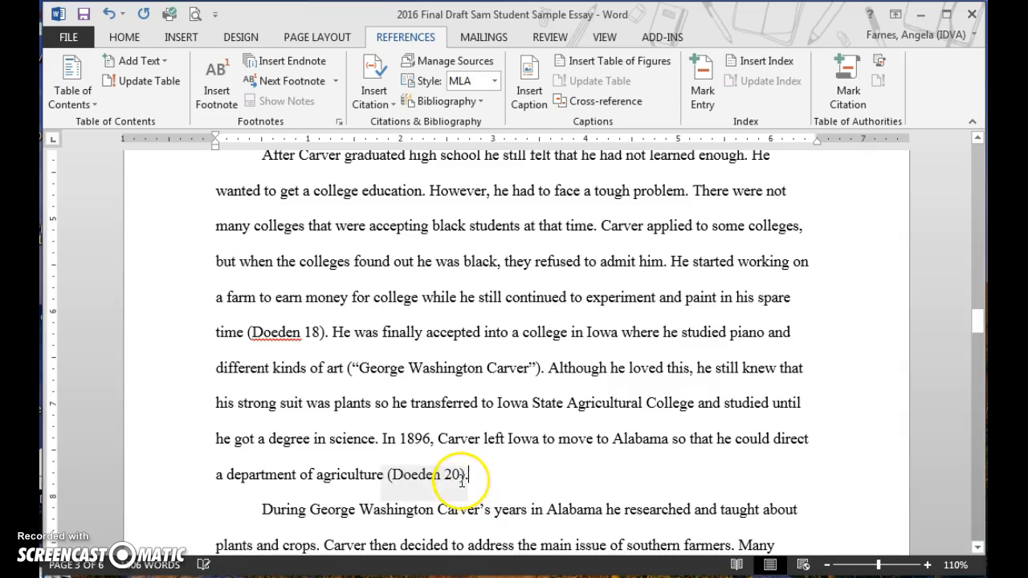
Convert the citation after "a department of agriculture" to static text and extend its page reference to 20-21
click(466, 475)
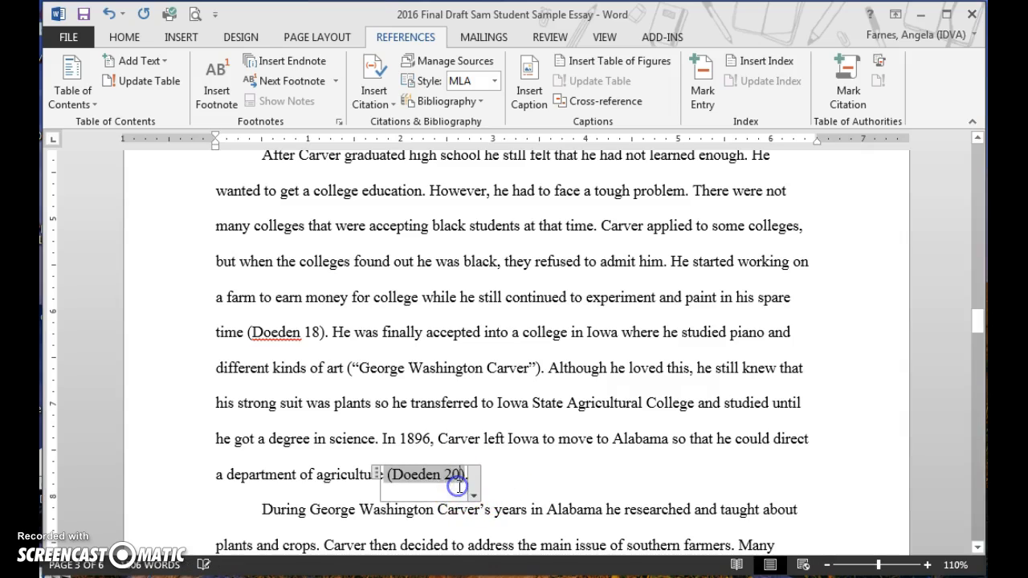
click(473, 496)
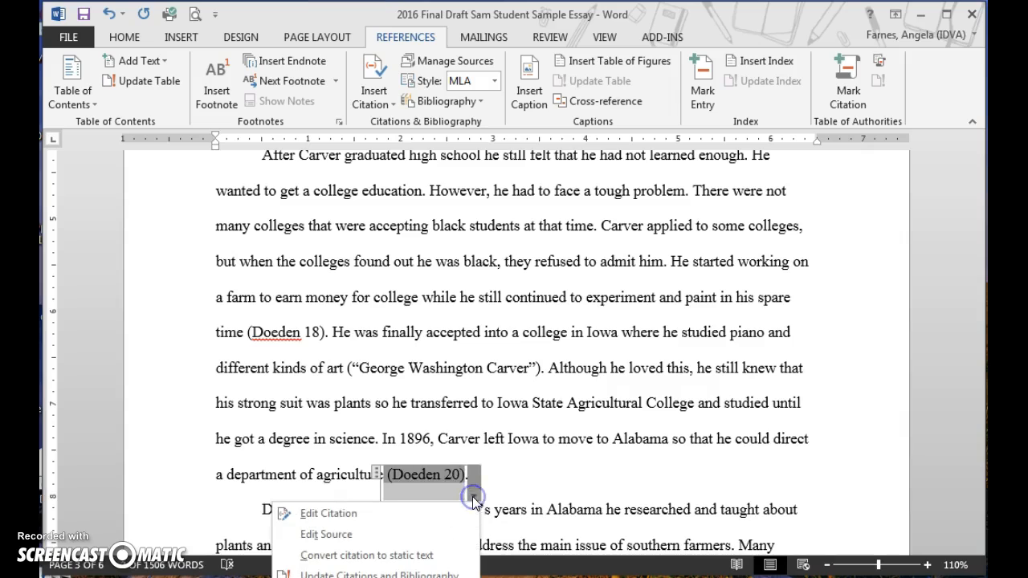
click(403, 559)
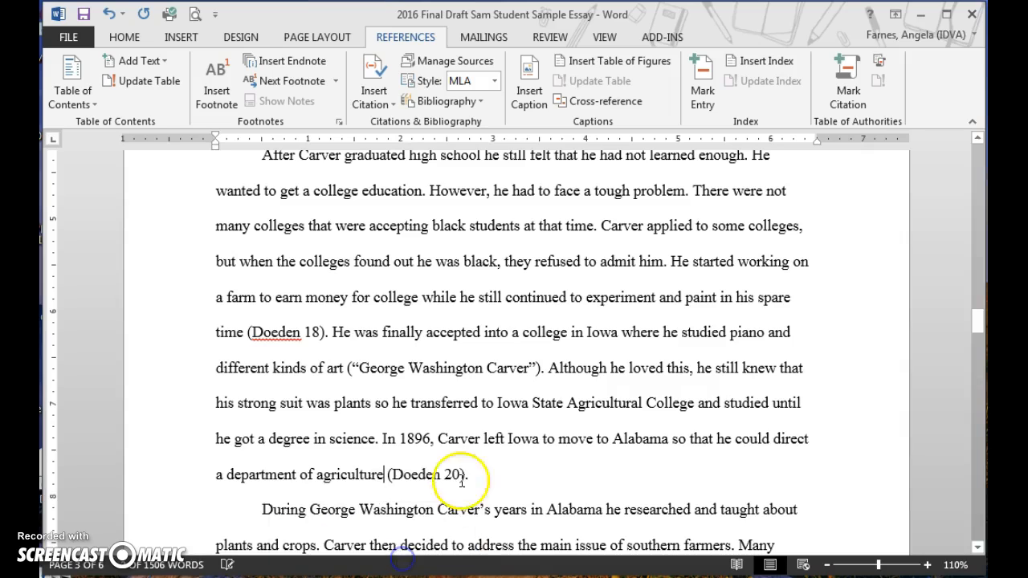
click(495, 483)
text(.)
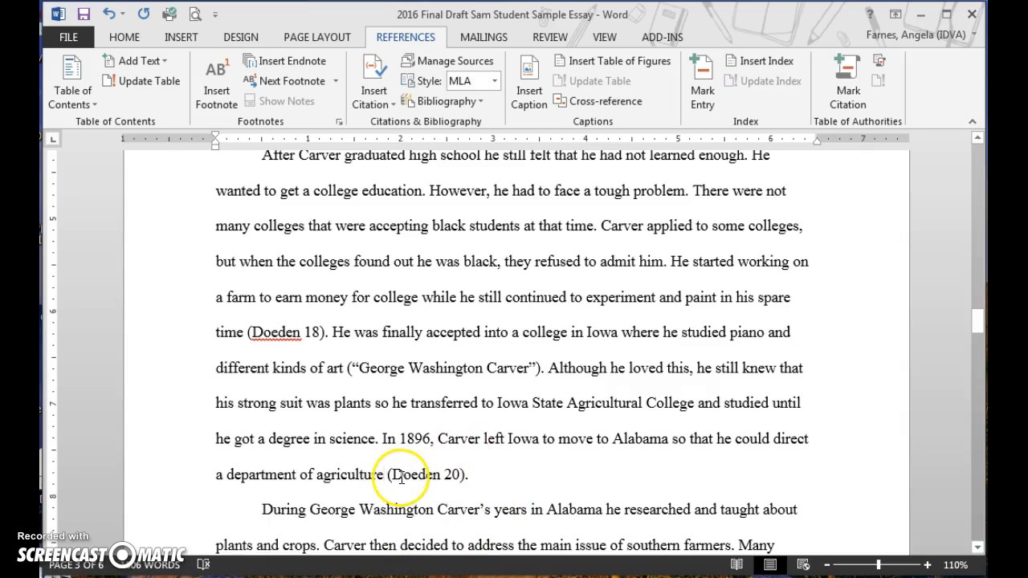
click(460, 474)
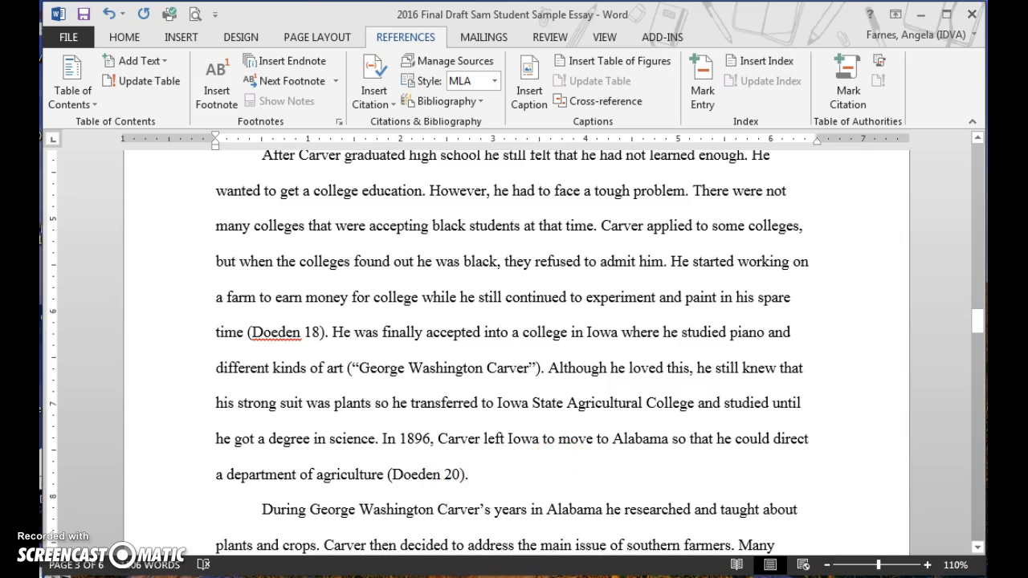
text(-21)
Examine the first paragraph of page 3 and the page numbers in its parenthetical citations
scroll(590, 420, up, 3)
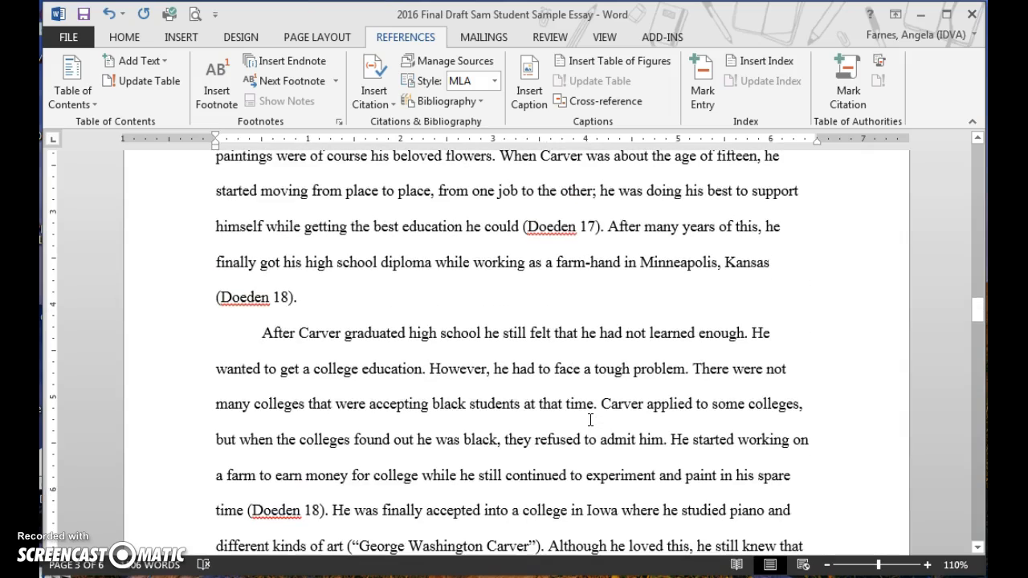
scroll(590, 419, up, 3)
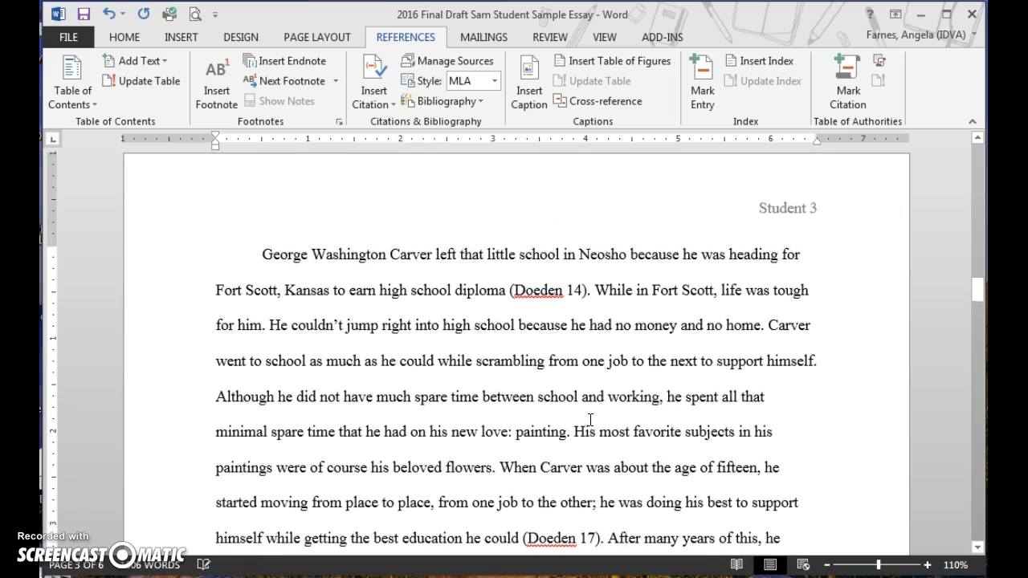
scroll(590, 419, down, 2)
click(343, 526)
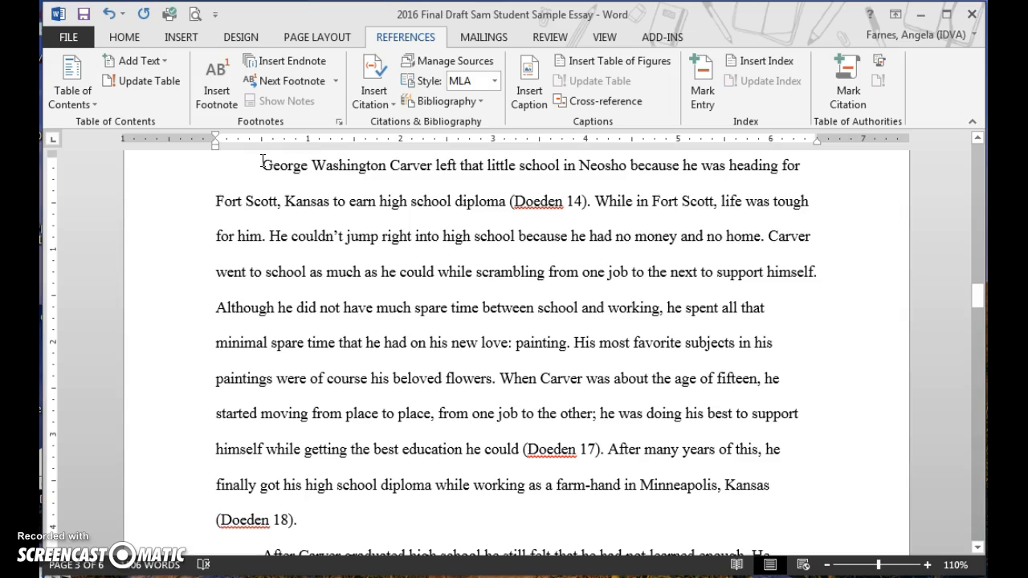
drag(267, 180, 334, 523)
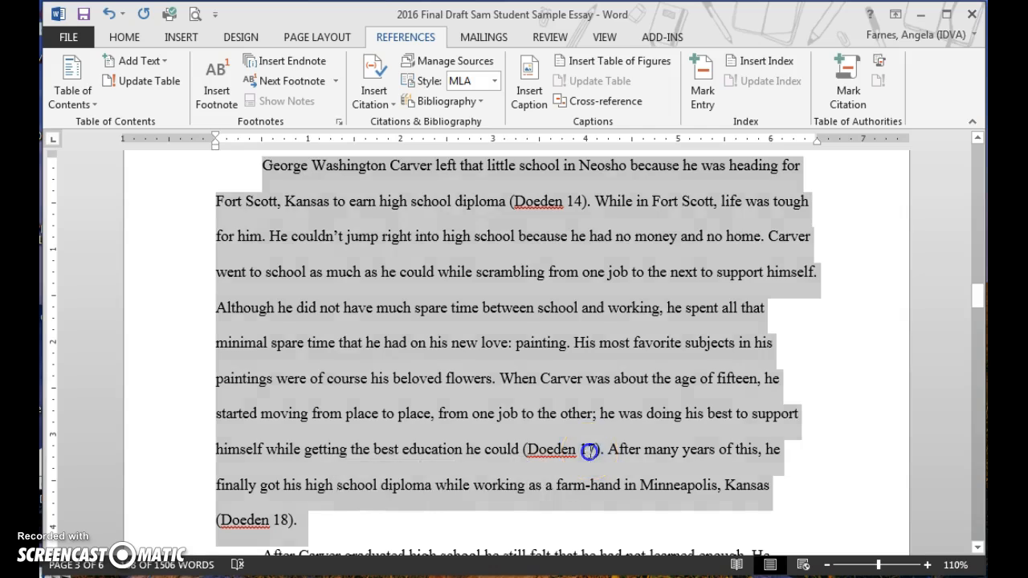
click(589, 452)
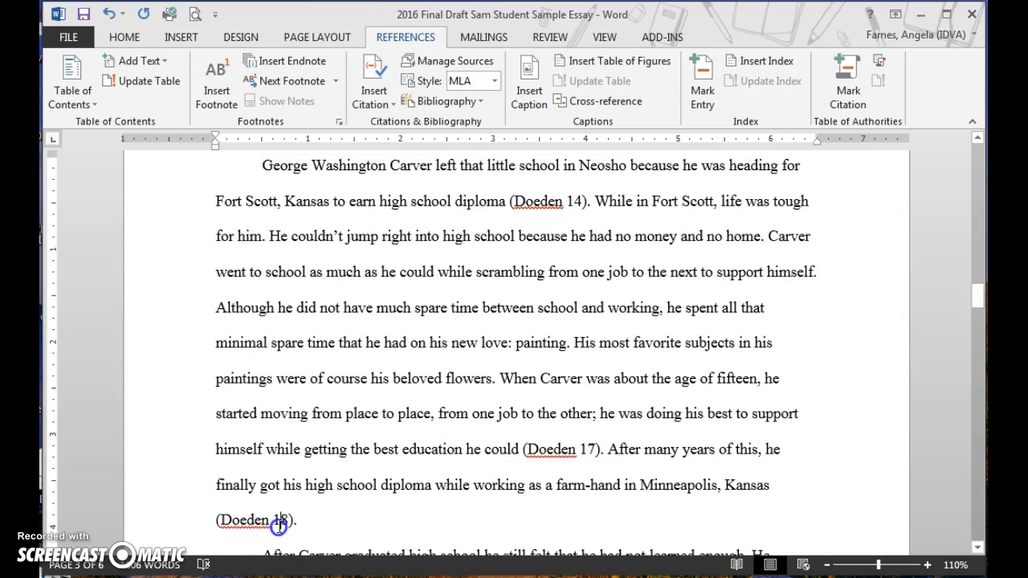
Examine the citations on page 2, focusing on the direct quotation beginning "Day after day I spent in the woods alone"
scroll(279, 526, up, 5)
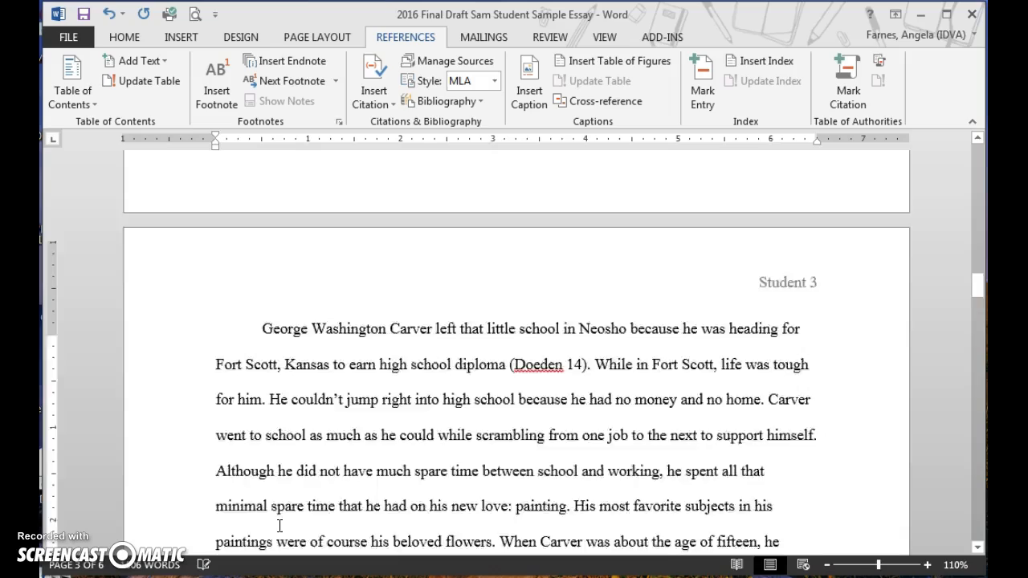
scroll(280, 530, up, 5)
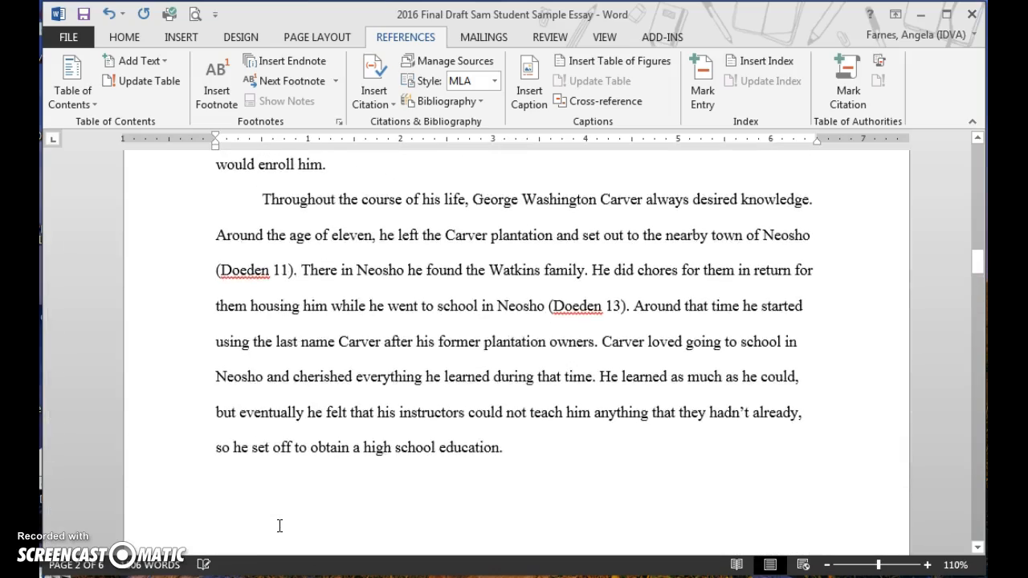
scroll(280, 527, up, 5)
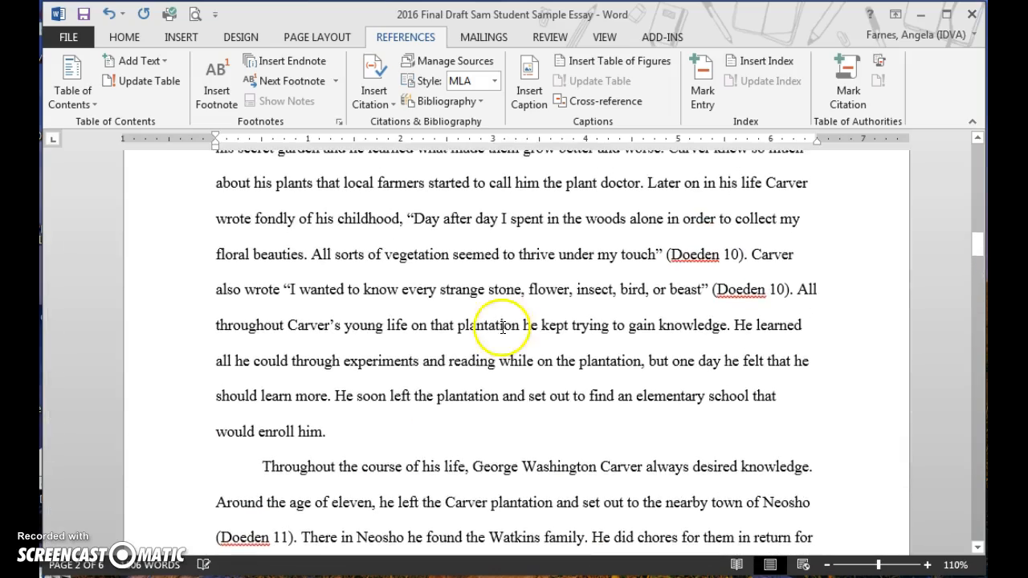
scroll(516, 303, up, 1)
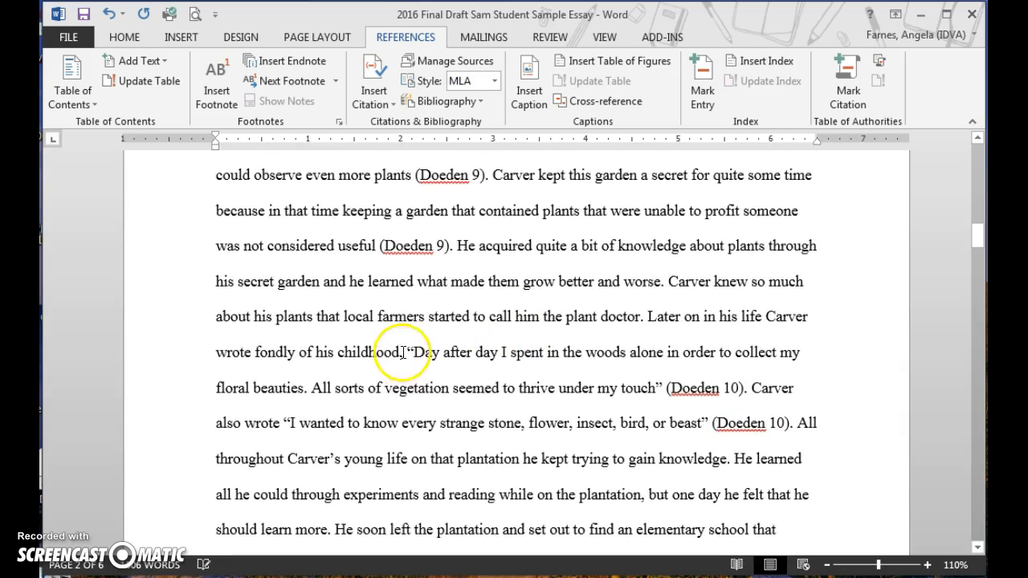
drag(408, 352, 634, 388)
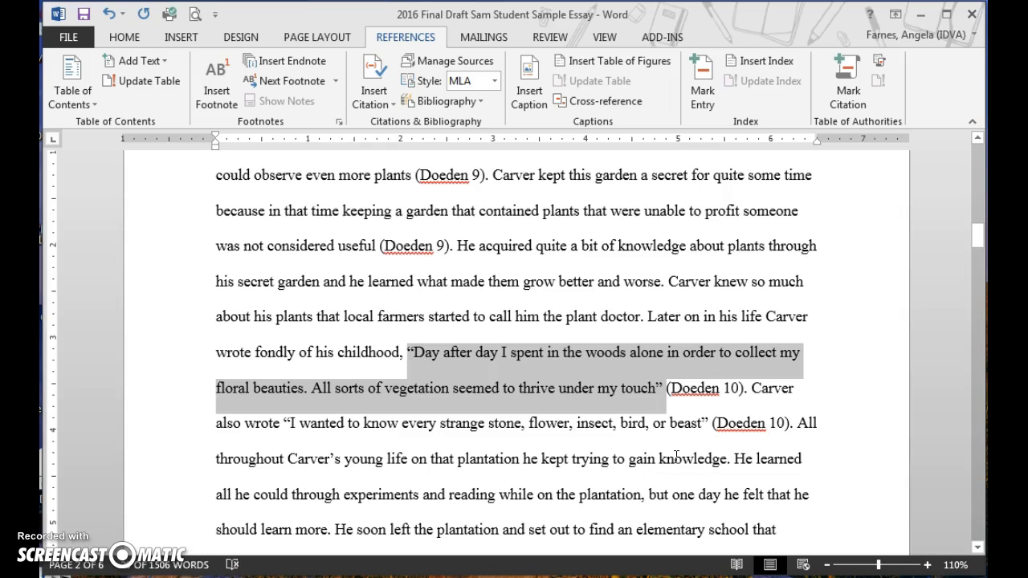
scroll(689, 430, down, 3)
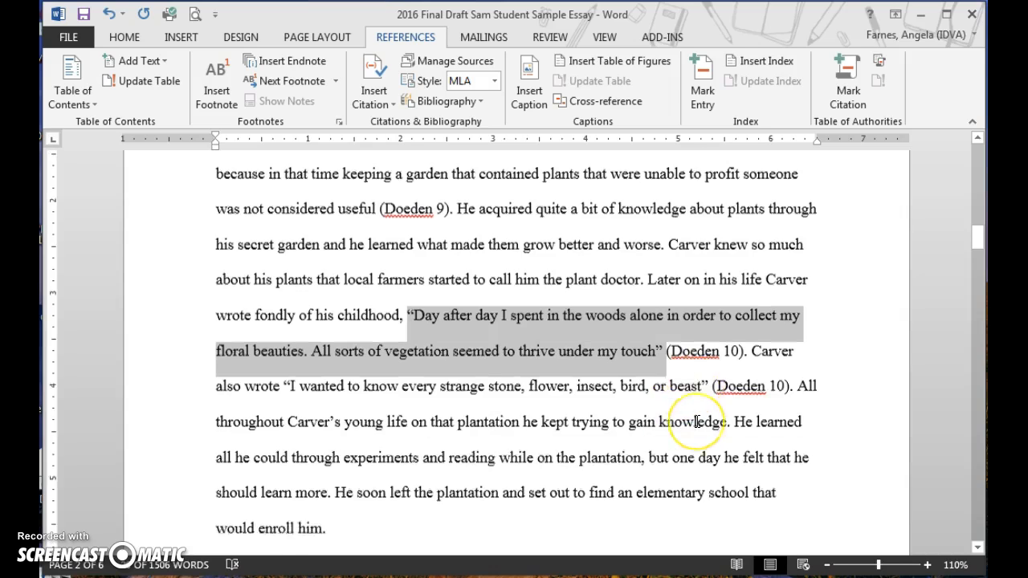
Insert a citation to the 2015 "George Washington Carver" source before the period after "the most important things to him were his plants"
scroll(697, 422, up, 2)
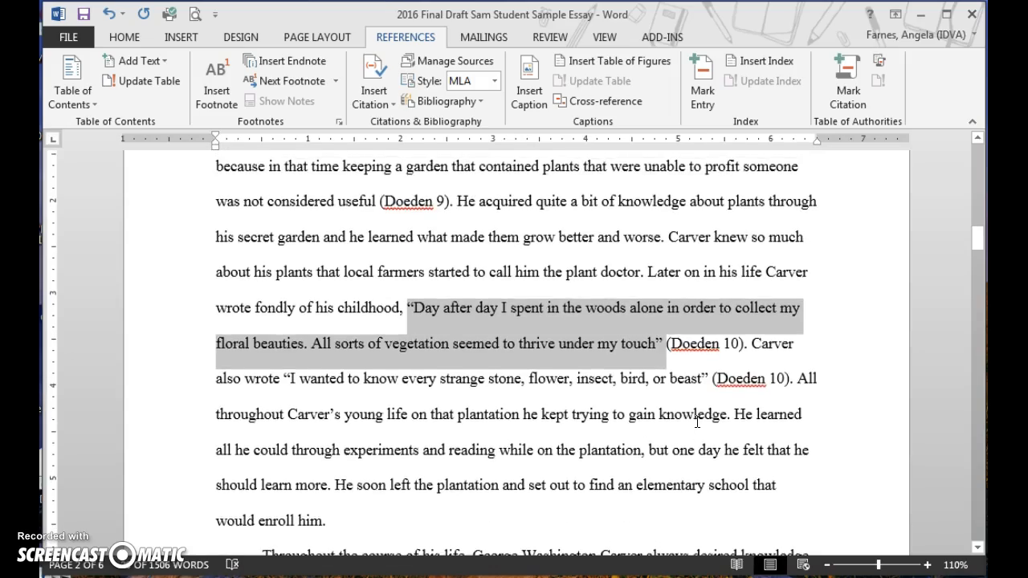
scroll(697, 422, up, 15)
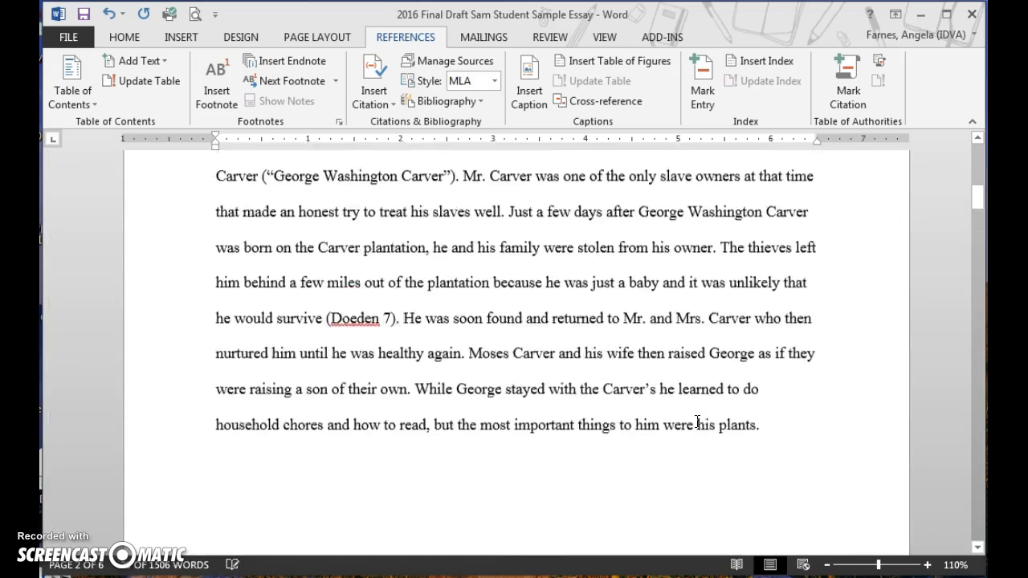
scroll(698, 422, up, 1)
scroll(697, 421, down, 1)
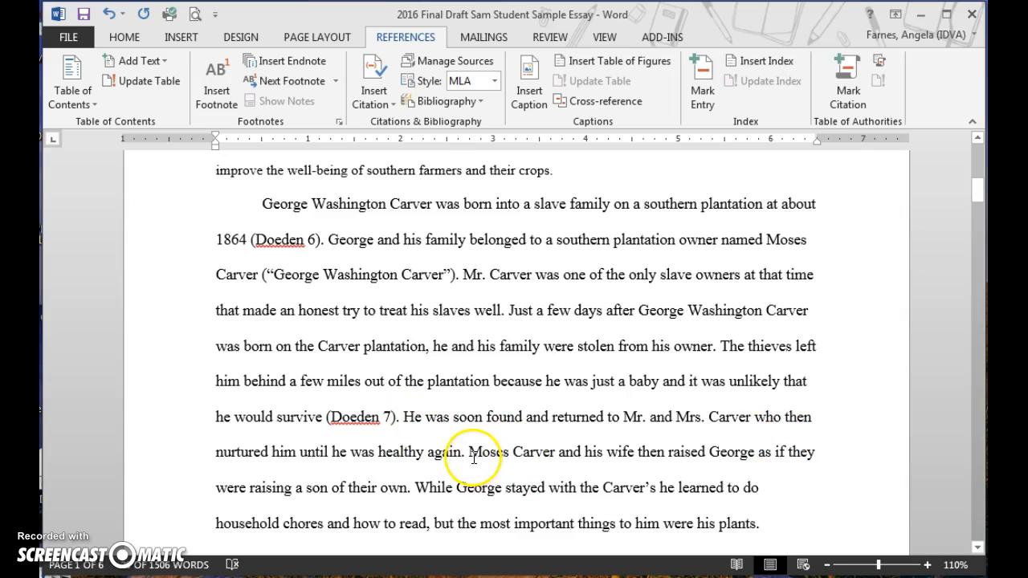
drag(474, 452, 764, 530)
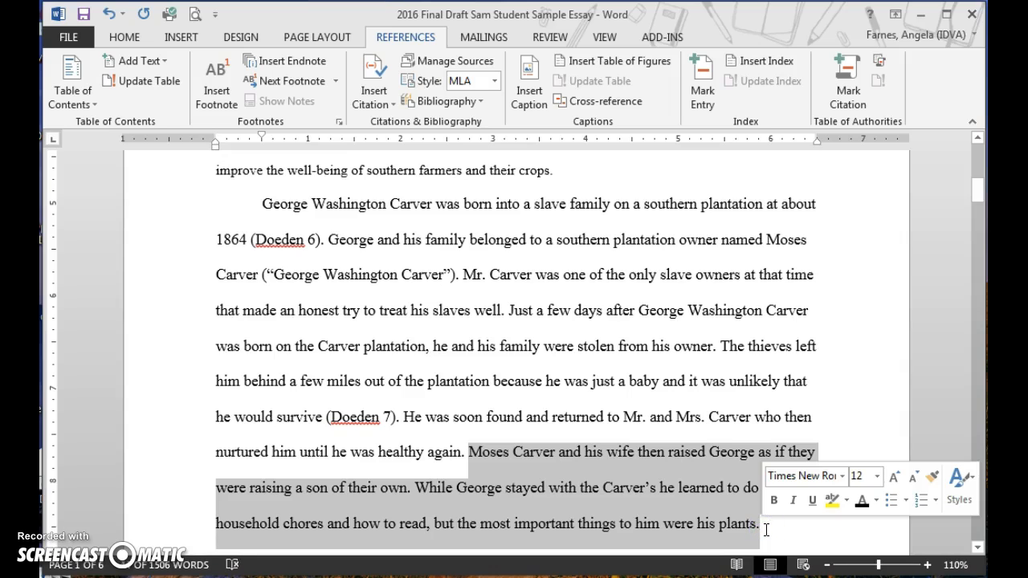
click(720, 529)
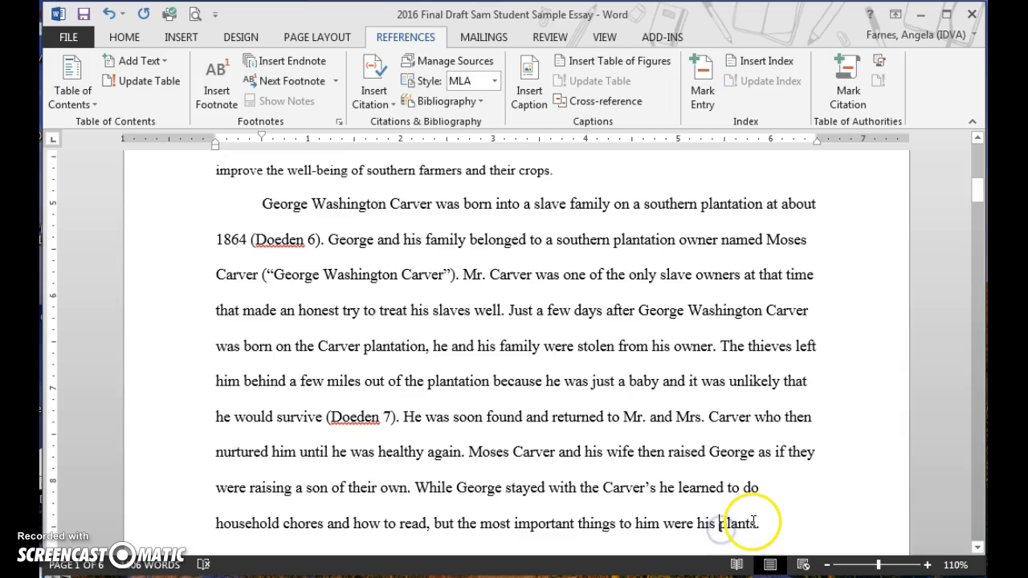
click(758, 523)
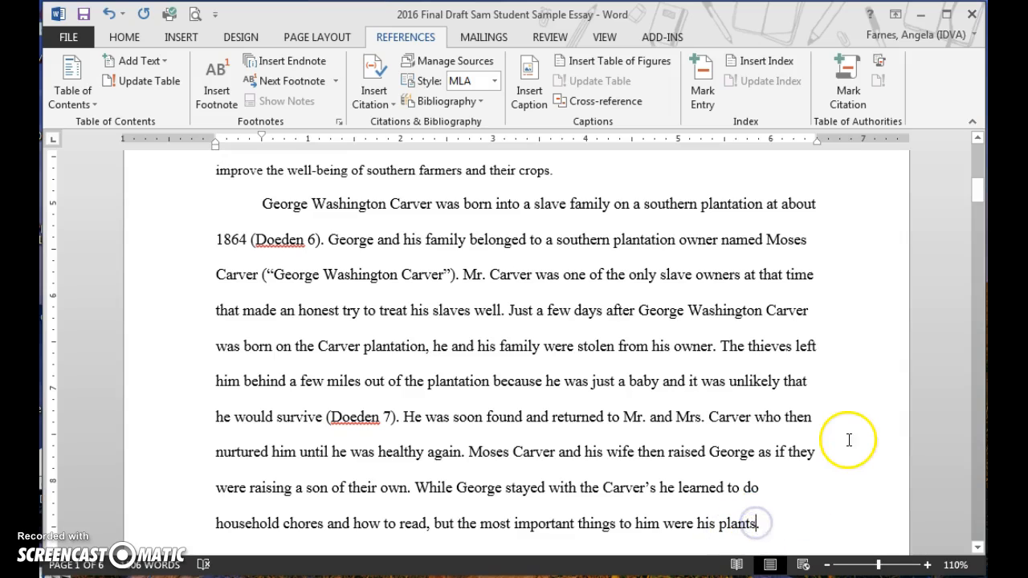
click(378, 102)
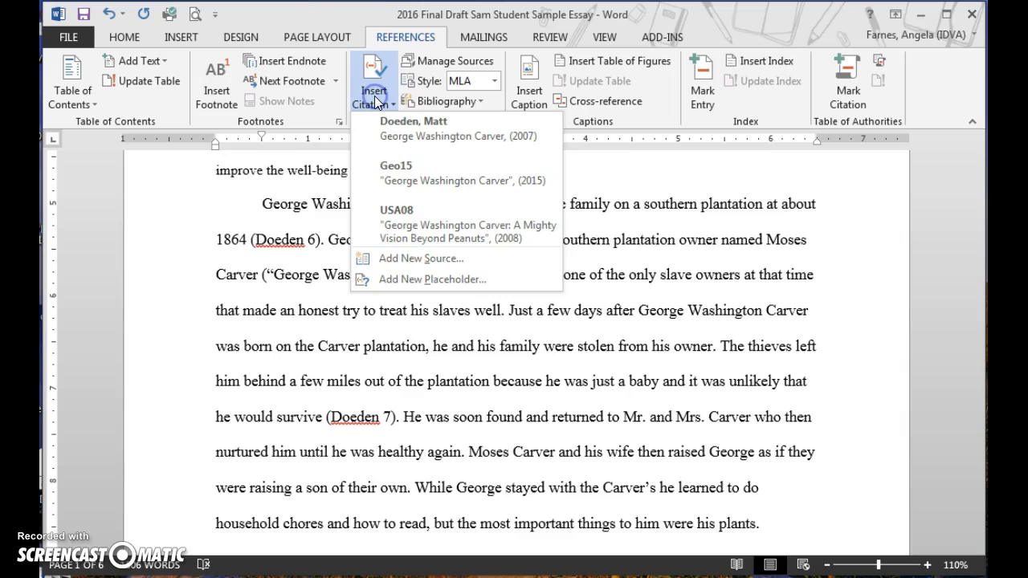
click(455, 184)
scroll(767, 468, down, 2)
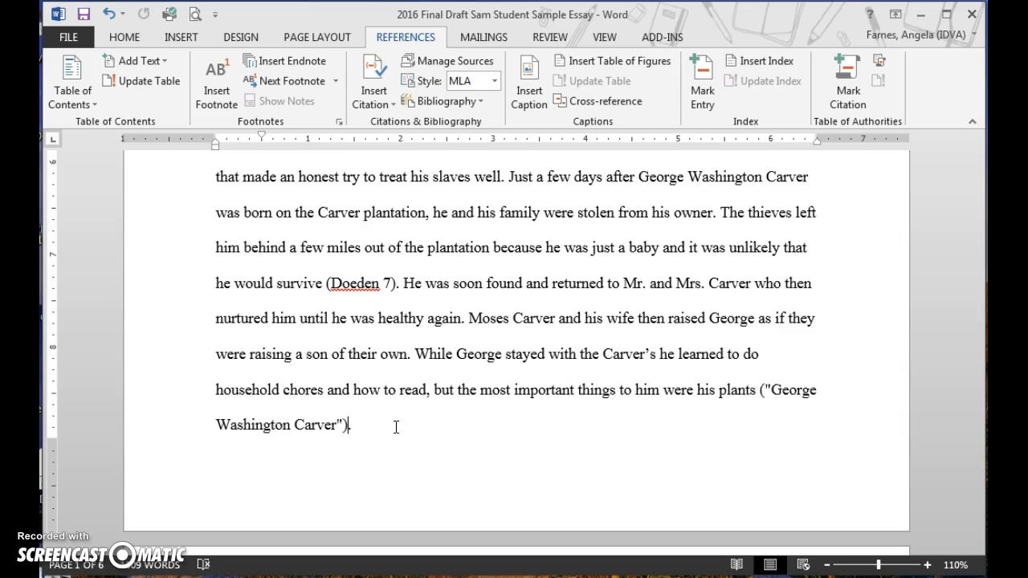
click(248, 477)
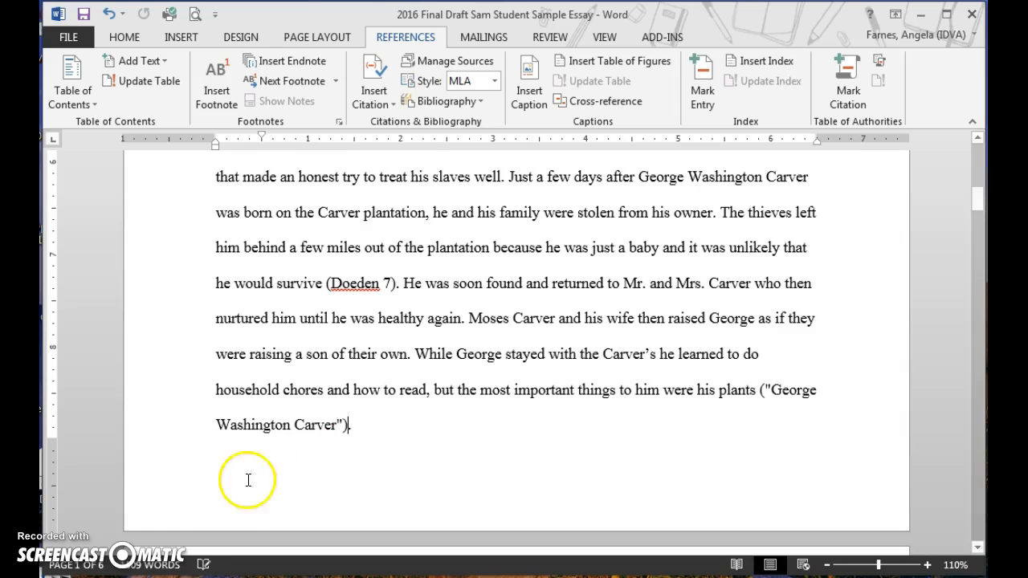